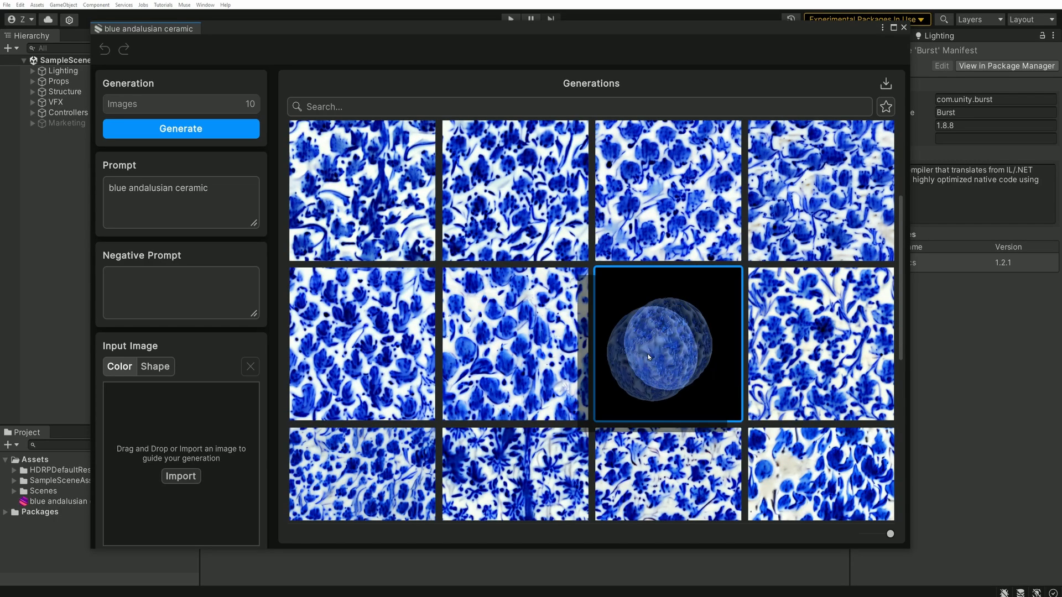
- Open the highlighted blue ceramic material for refinement and set its Height map to 0x
{"action": "right_click", "coordinate": [694, 347]}
{"action": "left_click", "coordinate": [718, 332]}
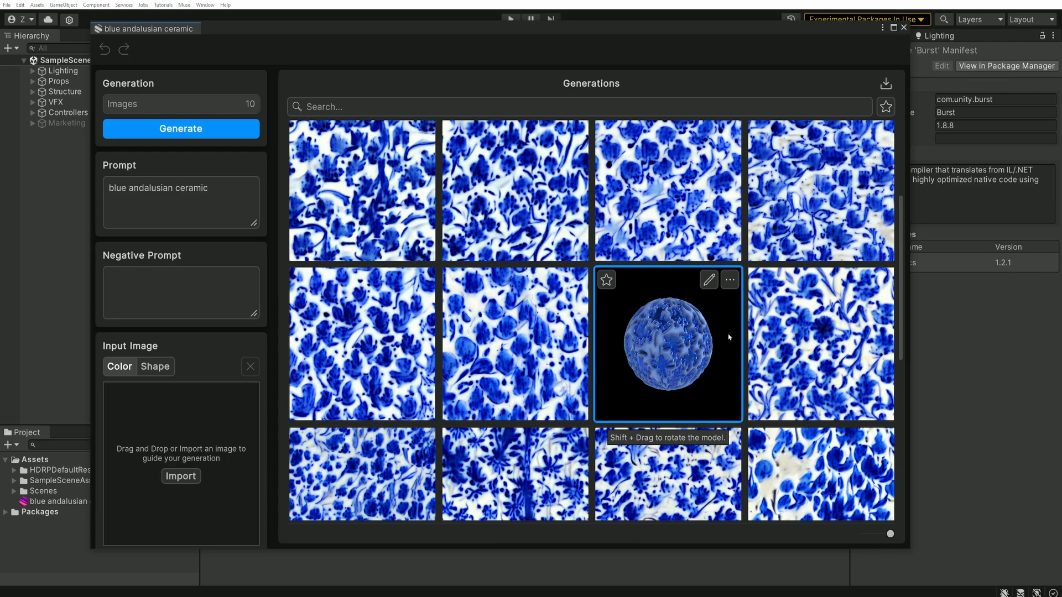
{"action": "left_click", "coordinate": [710, 284]}
{"action": "left_click_drag", "start_coordinate": [571, 419], "coordinate": [562, 340]}
{"action": "mouse_move", "coordinate": [197, 281]}
{"action": "left_mouse_down"}
{"action": "mouse_move", "coordinate": [166, 280]}
{"action": "mouse_move", "coordinate": [177, 281]}
{"action": "left_mouse_up"}
{"action": "left_click_drag", "start_coordinate": [519, 271], "coordinate": [518, 298]}
{"action": "left_click_drag", "start_coordinate": [177, 281], "coordinate": [236, 281]}
{"action": "type", "text": "0"}
{"action": "key", "text": "Return"}
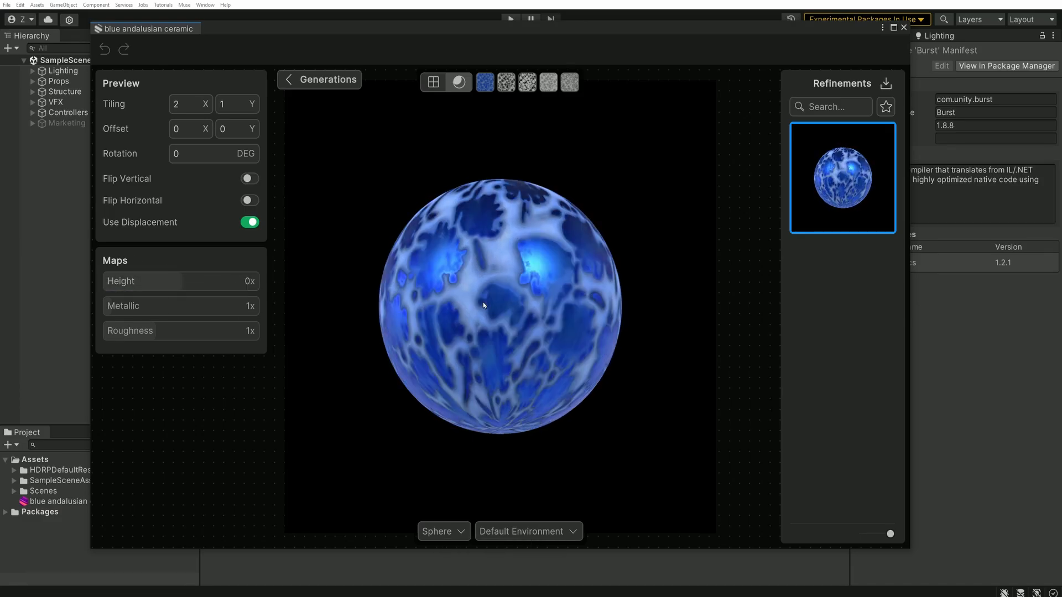
- Set the ceramic material's Roughness map to 1.5x after inspecting the surface of the sphere
{"action": "left_click_drag", "start_coordinate": [445, 312], "coordinate": [486, 324]}
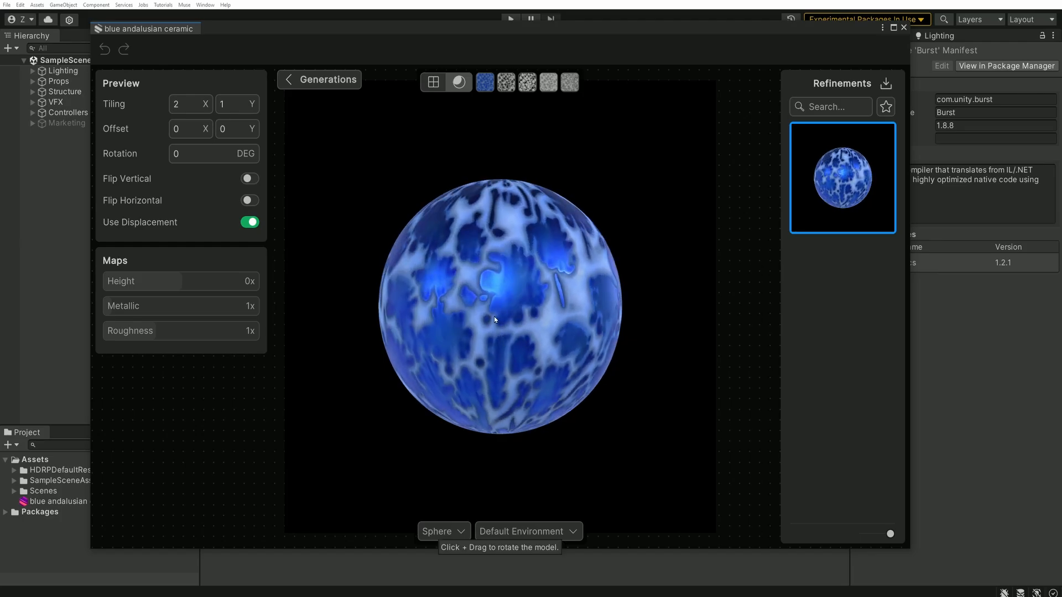
{"action": "left_click_drag", "start_coordinate": [245, 306], "coordinate": [234, 335]}
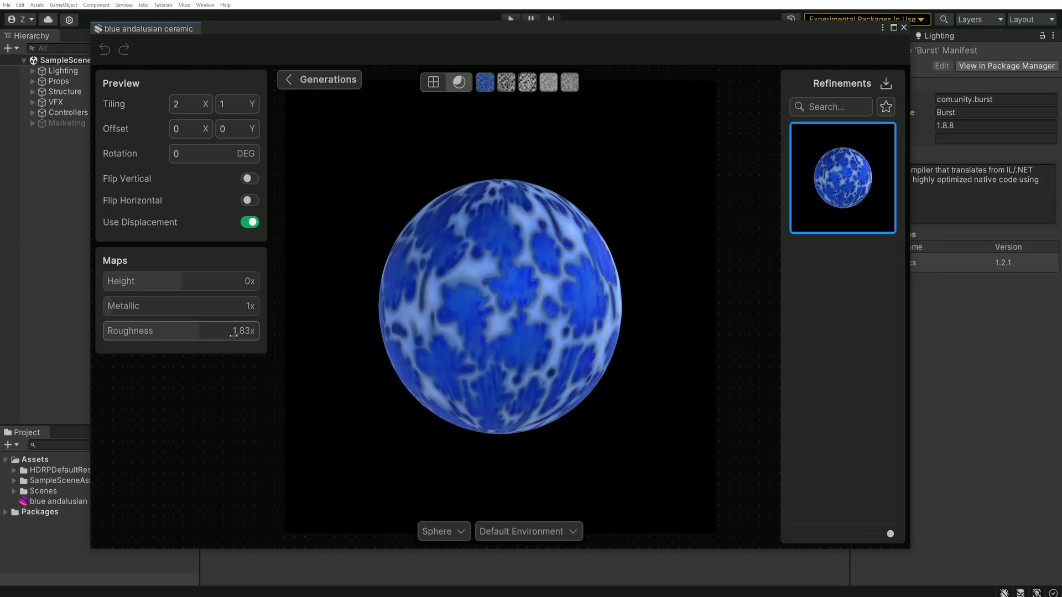
{"action": "left_click", "coordinate": [240, 330]}
{"action": "type", "text": "1,5"}
{"action": "key", "text": "Return"}
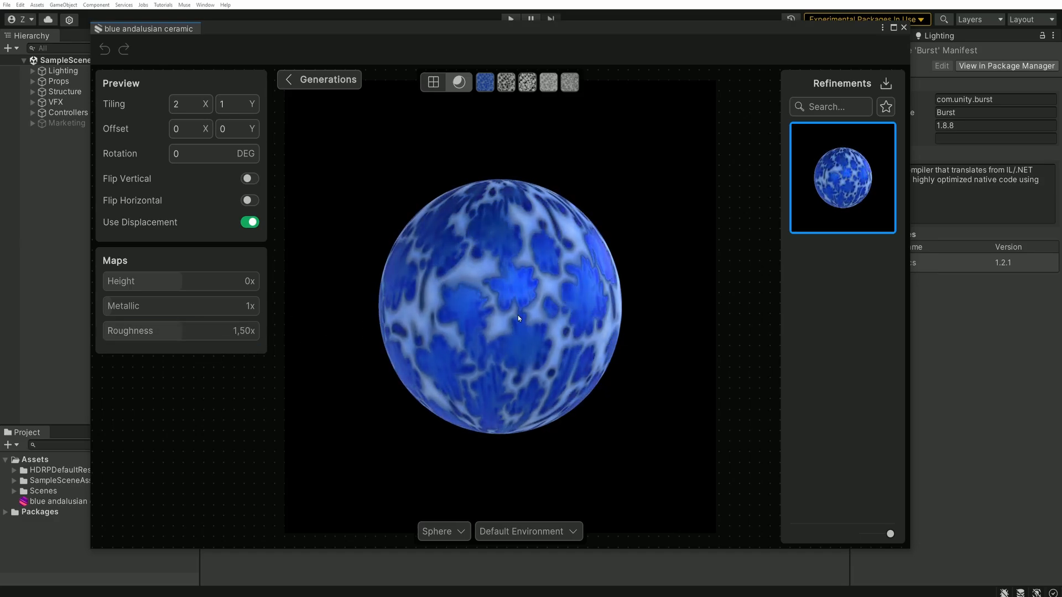
- Preview the ceramic material on a Cube, switch the preview shape back to Sphere, and open the environment choices
{"action": "left_click", "coordinate": [444, 531]}
{"action": "left_click", "coordinate": [458, 430]}
{"action": "left_click", "coordinate": [439, 532]}
{"action": "left_click", "coordinate": [454, 454]}
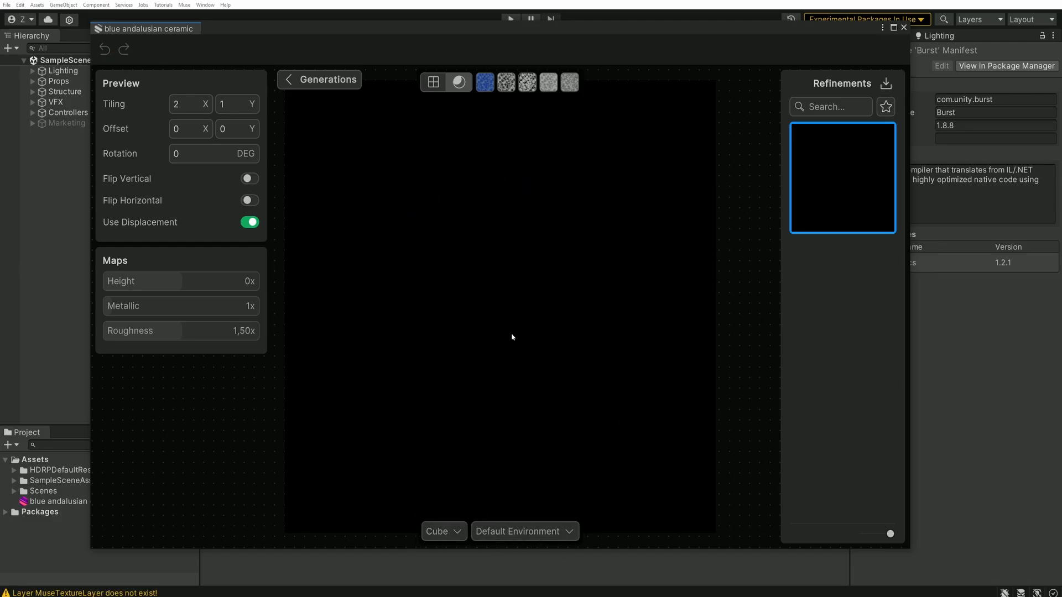
{"action": "left_click", "coordinate": [444, 531]}
{"action": "left_click", "coordinate": [459, 432]}
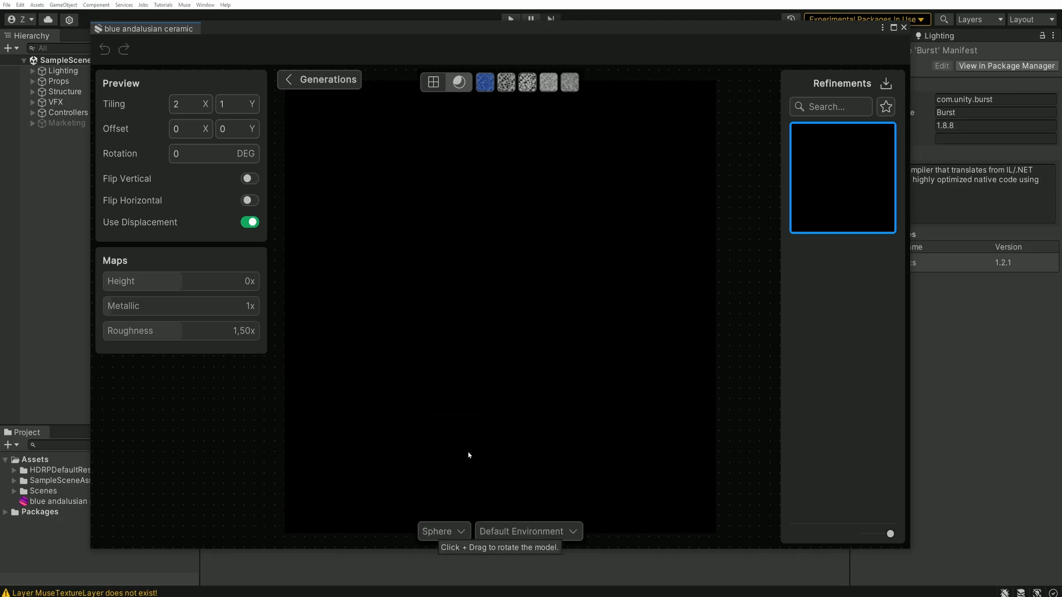
{"action": "left_click", "coordinate": [523, 530]}
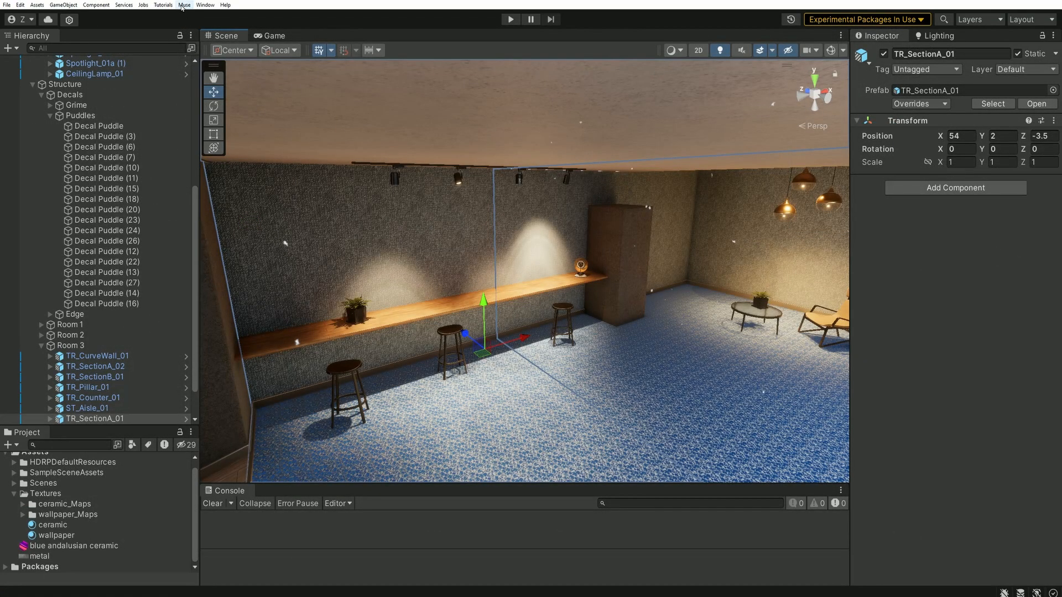
- Create a new Muse sprite generator and reposition its window over the scene
{"action": "left_click", "coordinate": [183, 5]}
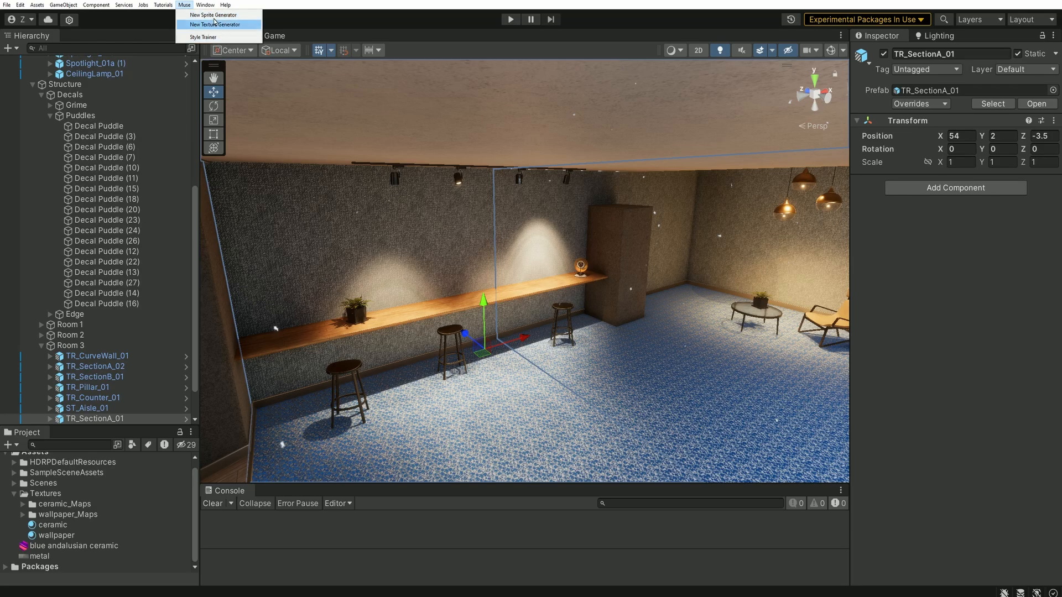
{"action": "left_click", "coordinate": [209, 16]}
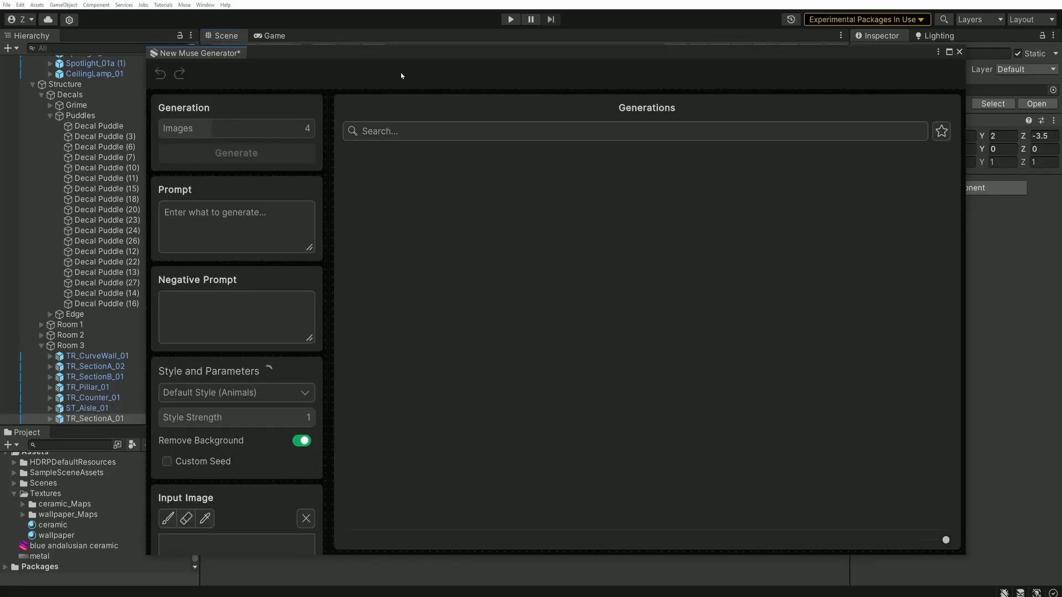
{"action": "left_click_drag", "start_coordinate": [404, 60], "coordinate": [356, 39]}
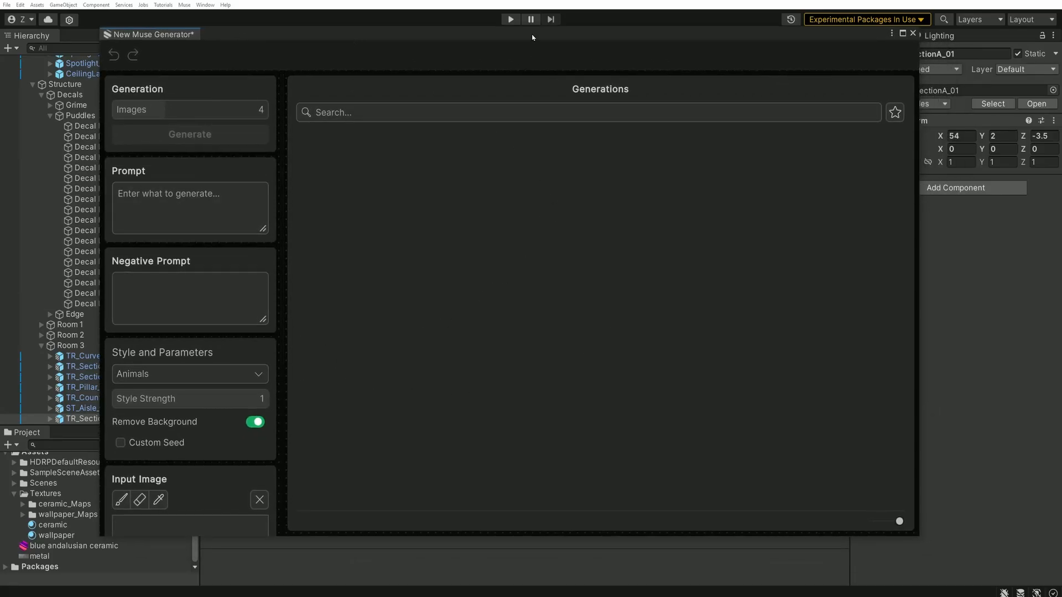
{"action": "mouse_move", "coordinate": [557, 46]}
{"action": "left_mouse_down"}
{"action": "mouse_move", "coordinate": [549, 28]}
{"action": "mouse_move", "coordinate": [595, 54]}
{"action": "mouse_move", "coordinate": [561, 49]}
{"action": "left_mouse_up"}
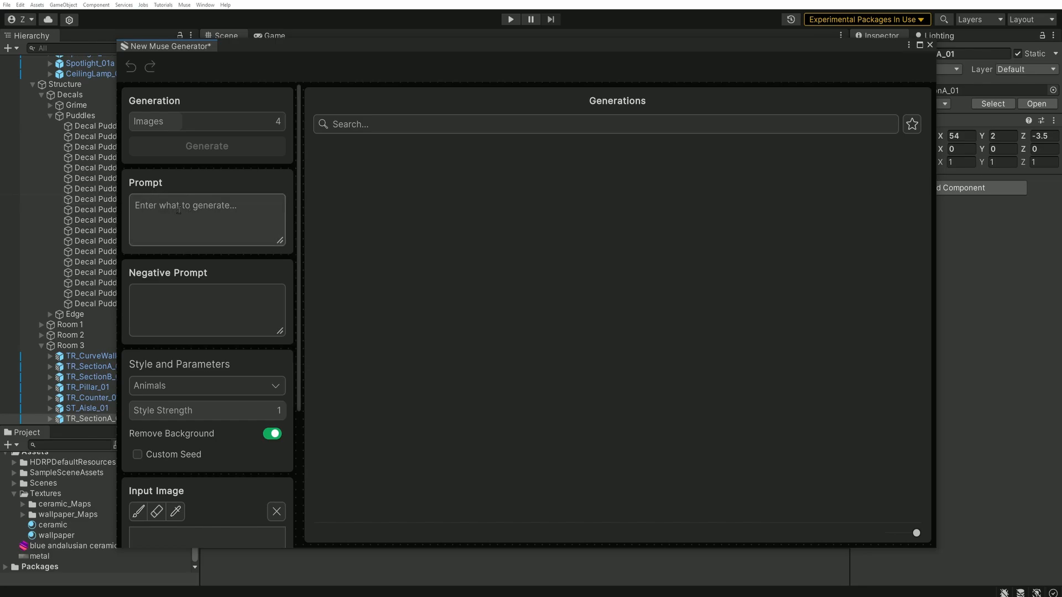
- Review the sprite generator's prompt fields, available styles, style parameters and input image options
{"action": "scroll", "coordinate": [193, 178], "scroll_direction": "down", "scroll_amount": 3}
{"action": "scroll", "coordinate": [192, 178], "scroll_direction": "up", "scroll_amount": 2}
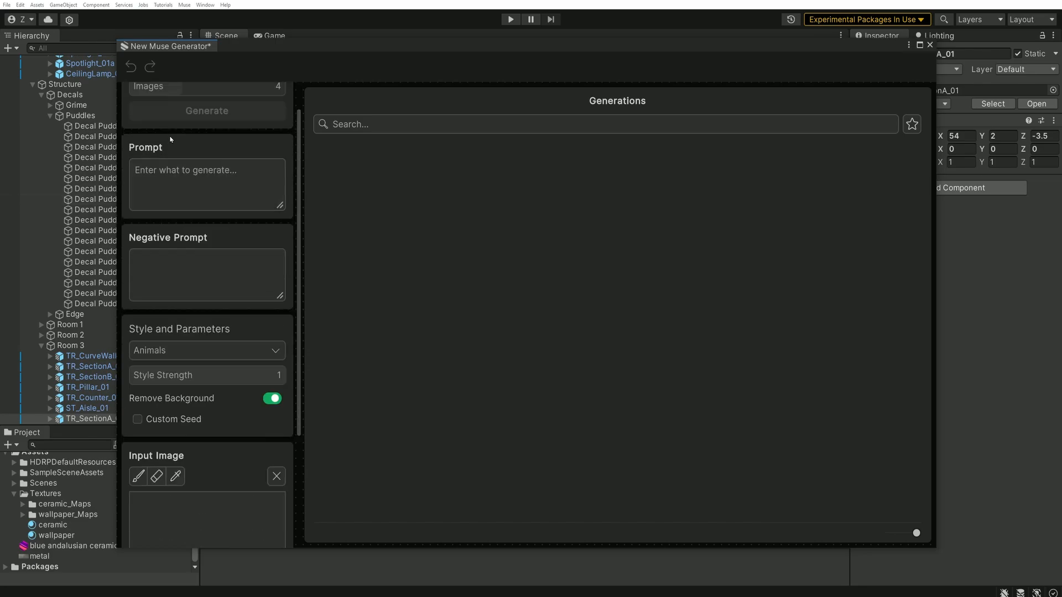
{"action": "scroll", "coordinate": [210, 221], "scroll_direction": "down", "scroll_amount": 2}
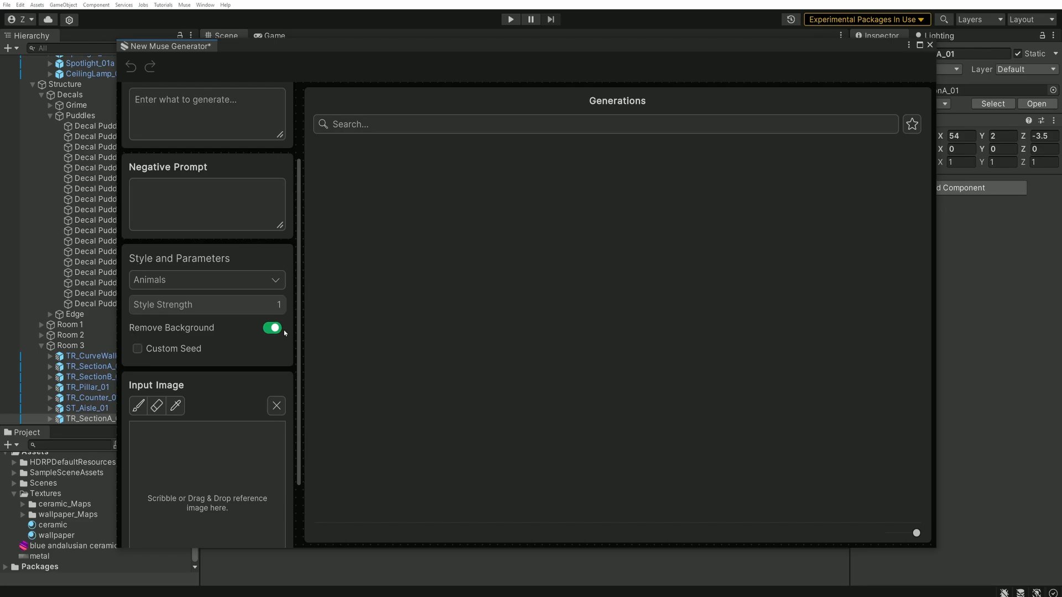
{"action": "left_click", "coordinate": [191, 286]}
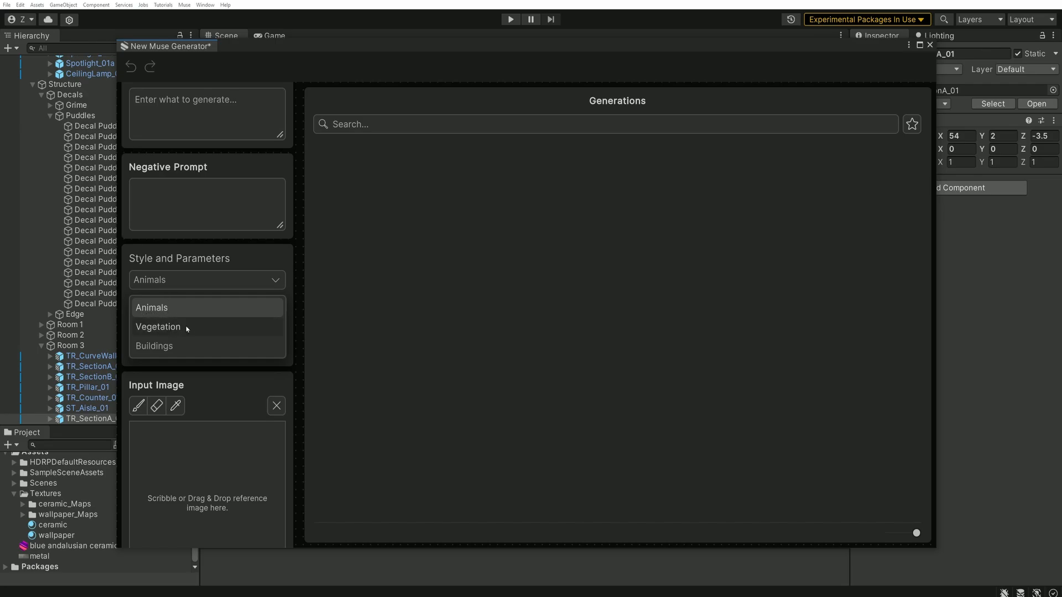
{"action": "left_click", "coordinate": [272, 284]}
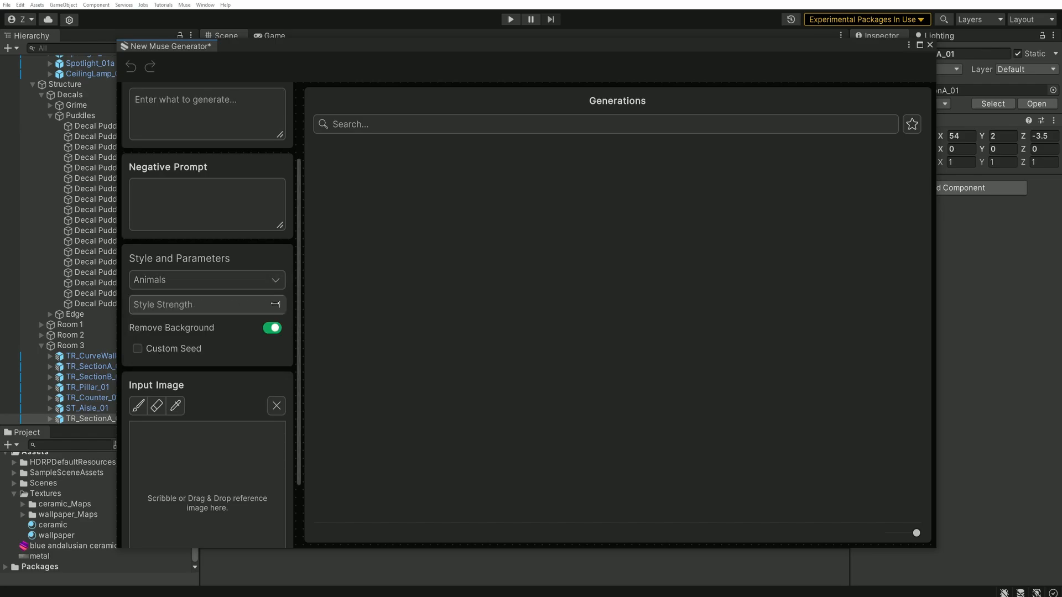
{"action": "scroll", "coordinate": [226, 339], "scroll_direction": "down", "scroll_amount": 3}
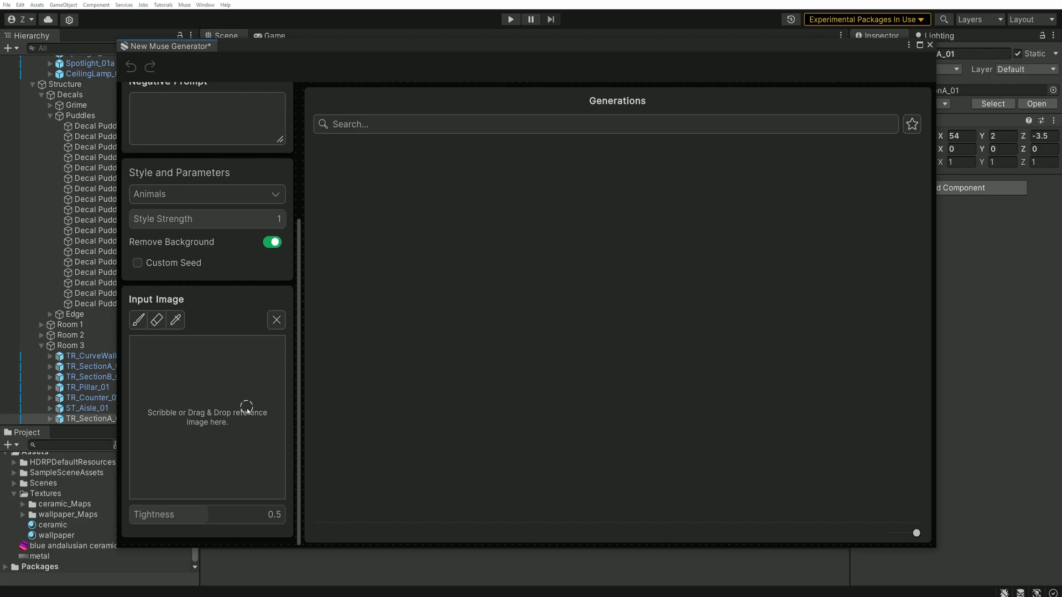
{"action": "scroll", "coordinate": [246, 409], "scroll_direction": "up", "scroll_amount": 4}
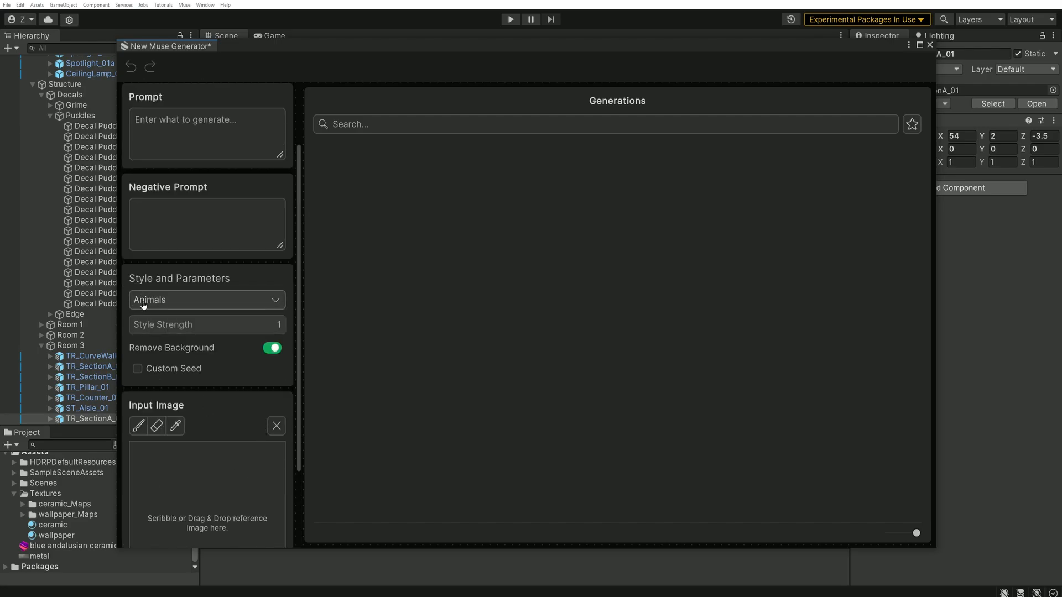
- Generate four sprites from the prompt "a cow" using the Animals style
{"action": "left_click", "coordinate": [169, 310]}
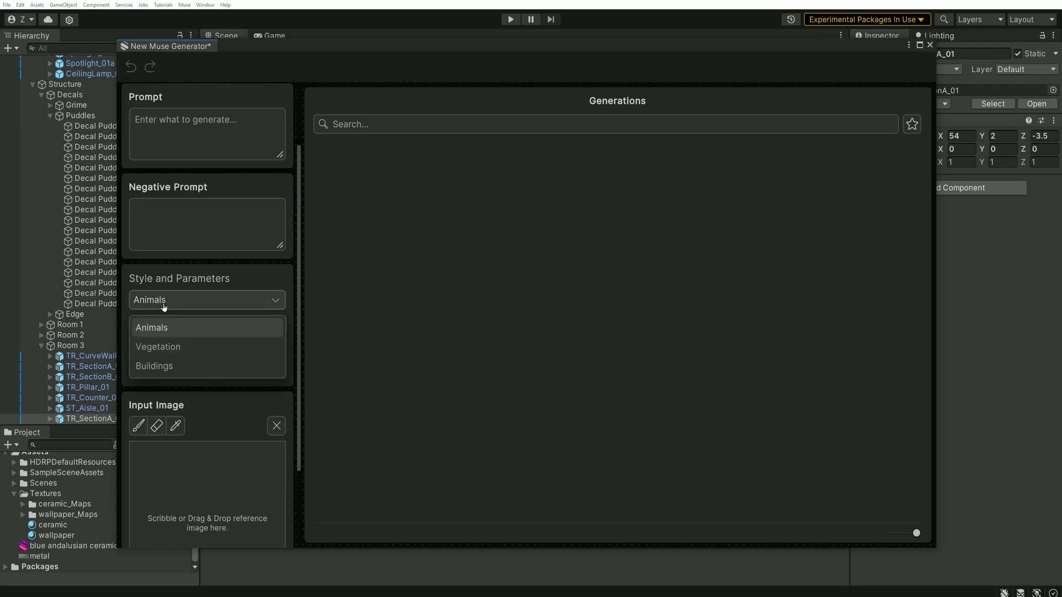
{"action": "left_click", "coordinate": [145, 327]}
{"action": "scroll", "coordinate": [184, 180], "scroll_direction": "up", "scroll_amount": 1}
{"action": "left_click", "coordinate": [184, 178]}
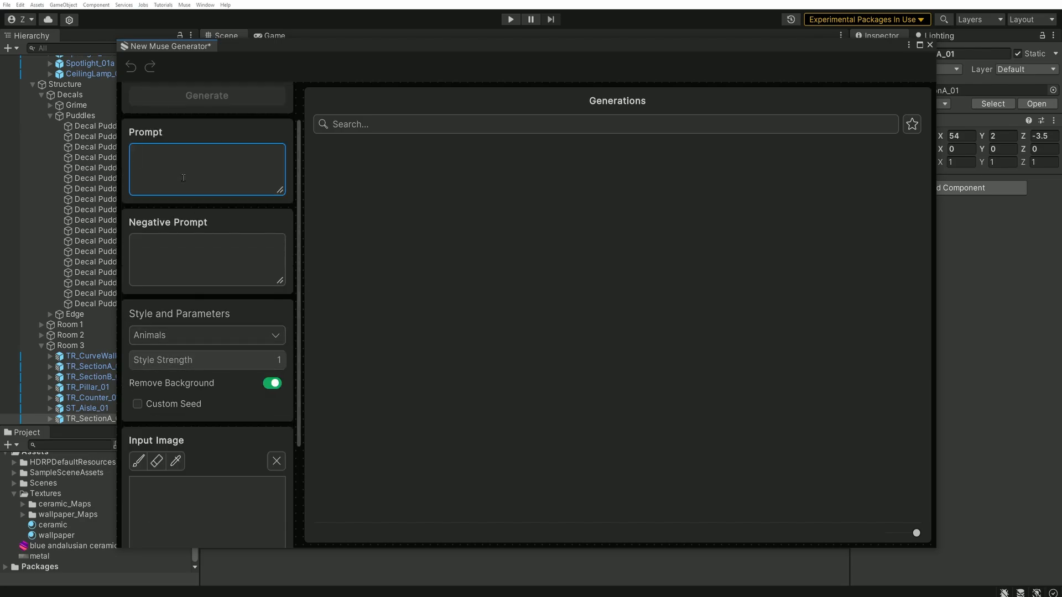
{"action": "type", "text": "a cow"}
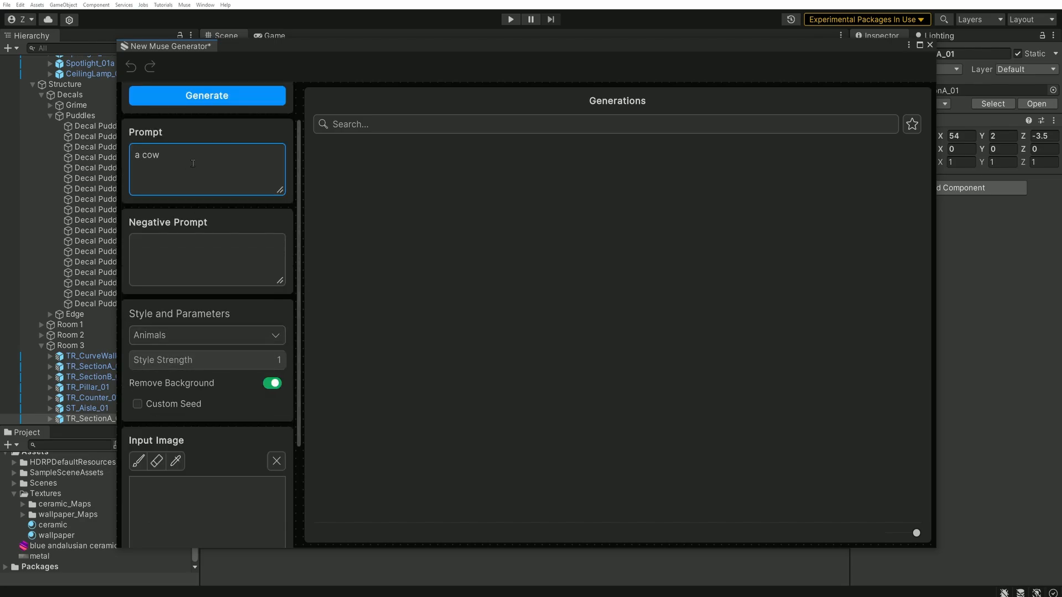
{"action": "left_click", "coordinate": [207, 96]}
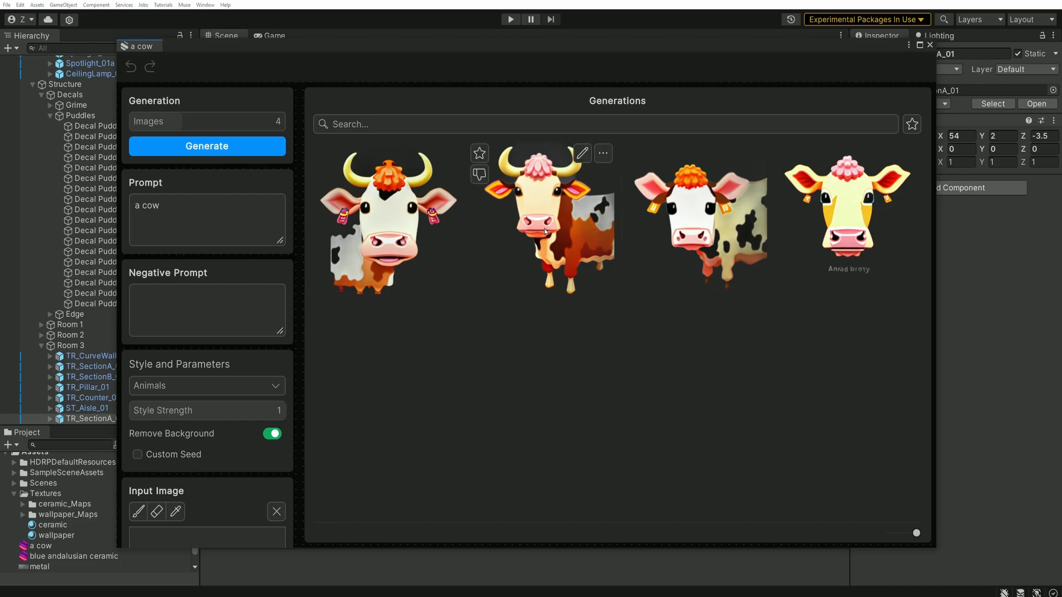
- Change the prompt to "a cat" and generate another set of four sprites
{"action": "double_click", "coordinate": [178, 223]}
{"action": "type", "text": "cat"}
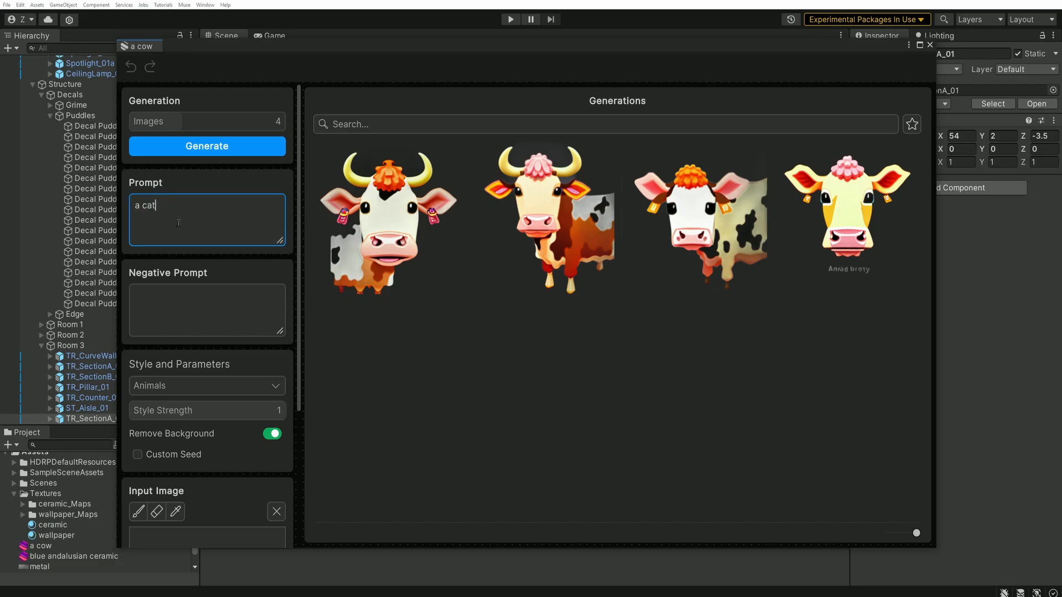
{"action": "left_click", "coordinate": [208, 146]}
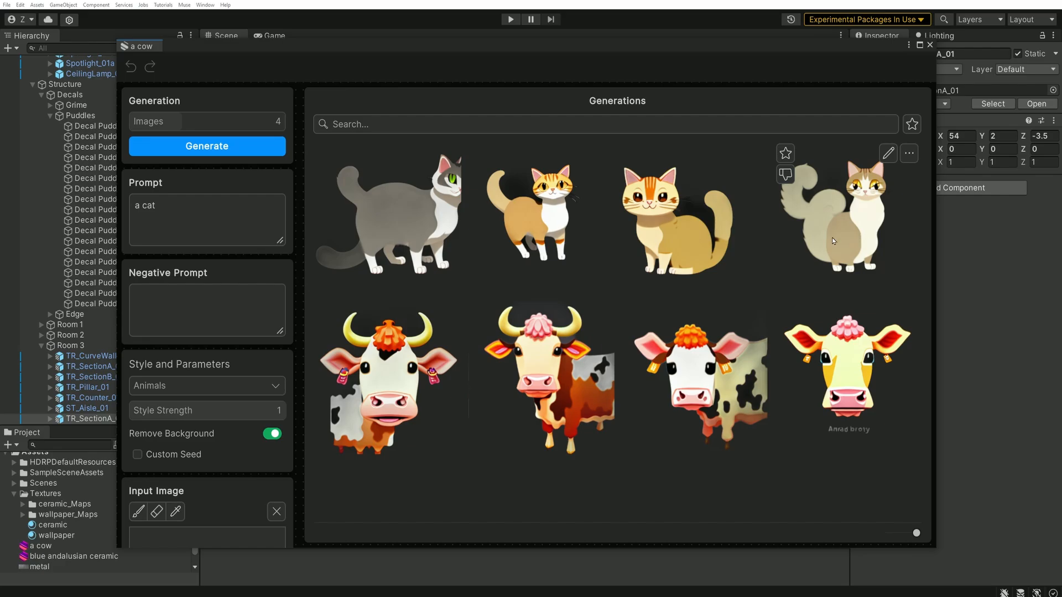
- Switch the style to Vegetation and generate four sprites from the prompt "Tree"
{"action": "left_click", "coordinate": [187, 389]}
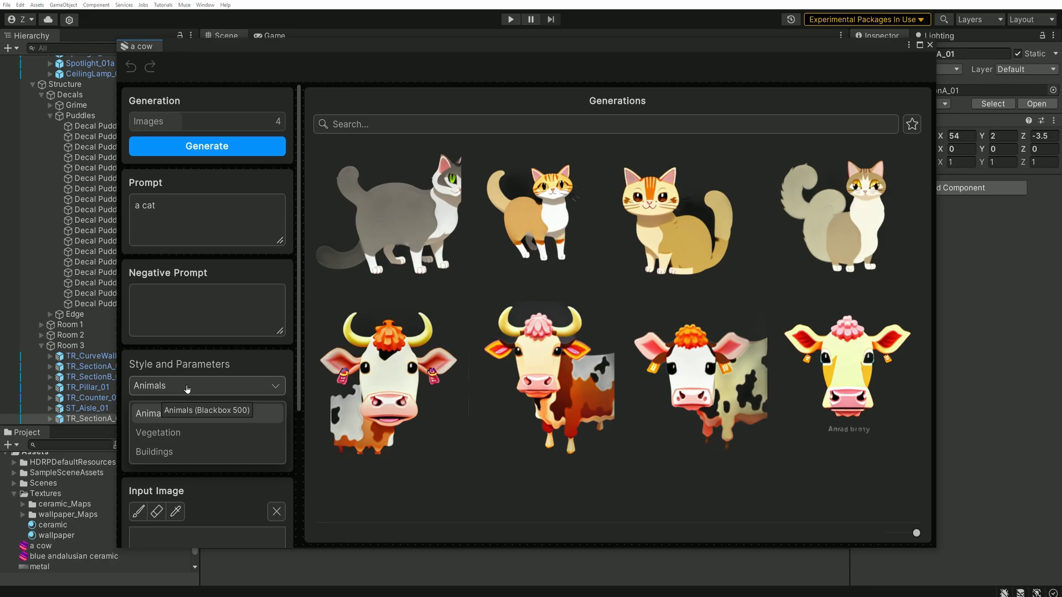
{"action": "left_click", "coordinate": [159, 432]}
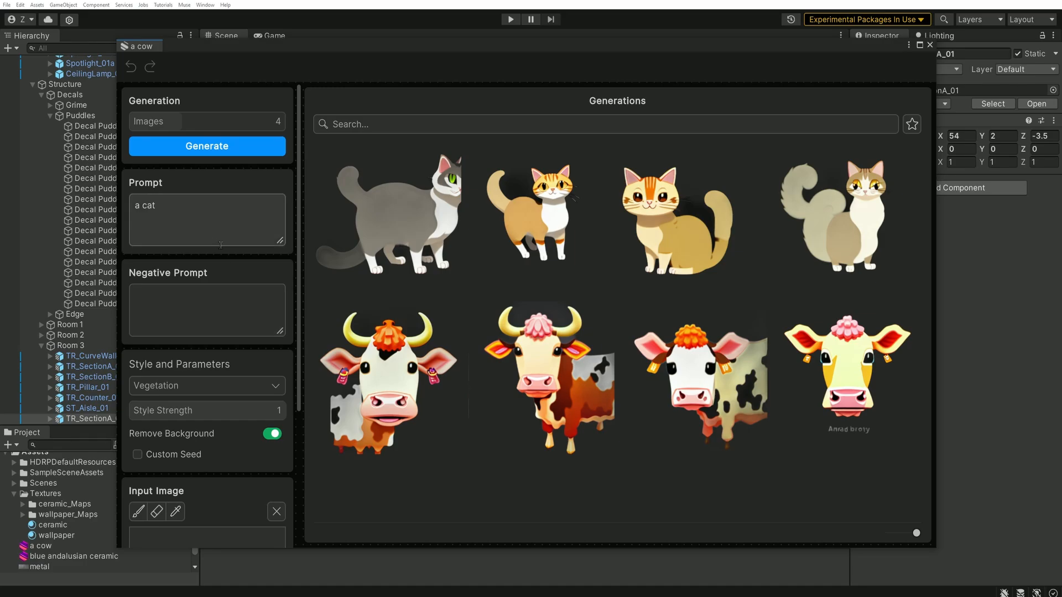
{"action": "left_click", "coordinate": [206, 235]}
{"action": "type", "text": "Tree"}
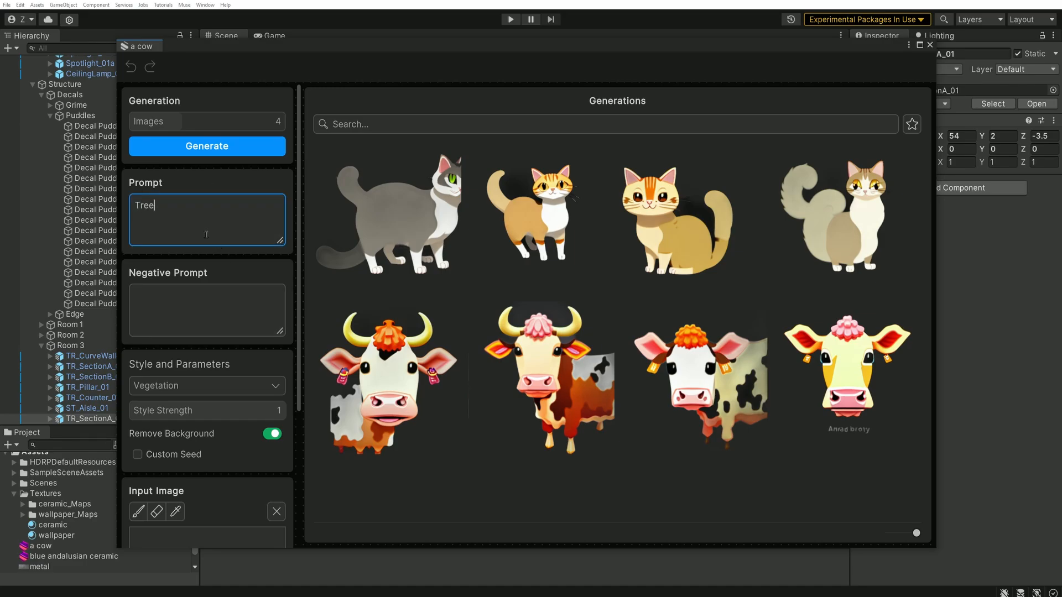
{"action": "left_click", "coordinate": [213, 147]}
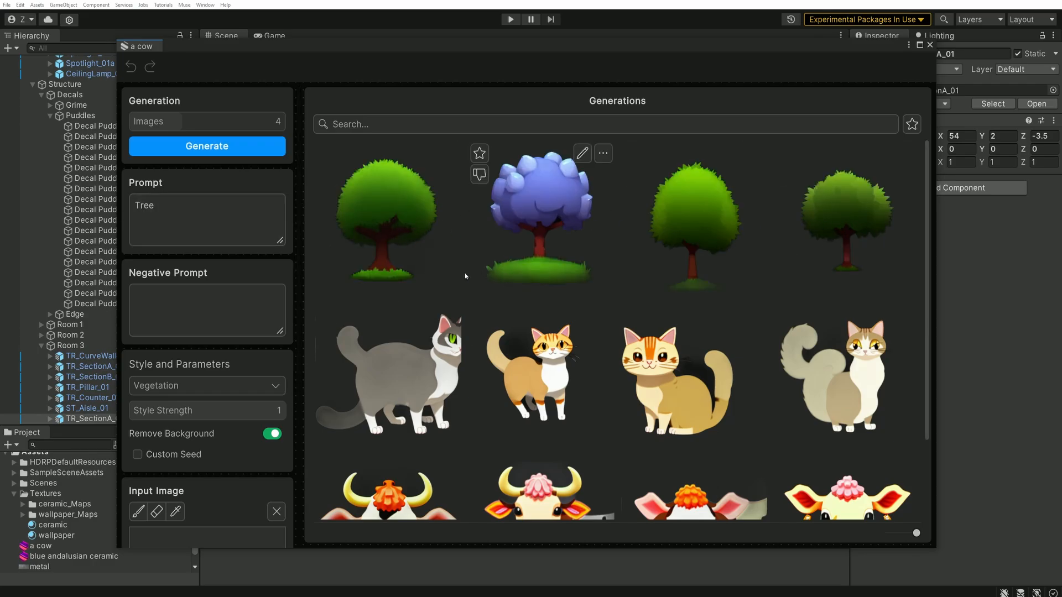
- Extend the prompt to "Yellow Apple Tree", generate four sprites and compare them with the earlier generations
{"action": "left_click", "coordinate": [237, 222]}
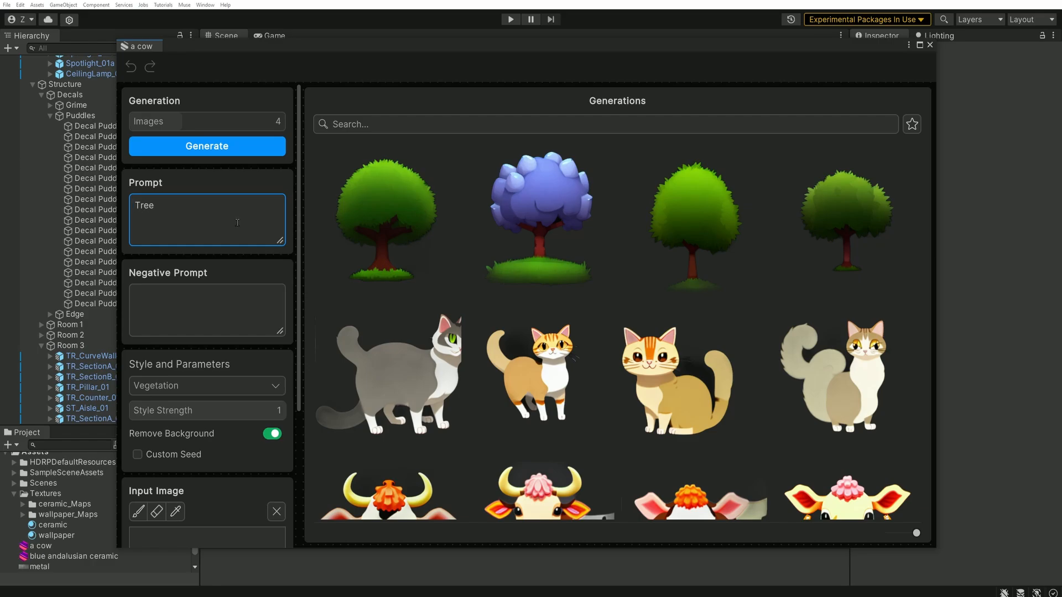
{"action": "type", "text": "Apple "}
{"action": "type", "text": "Yellow"}
{"action": "left_click", "coordinate": [224, 147]}
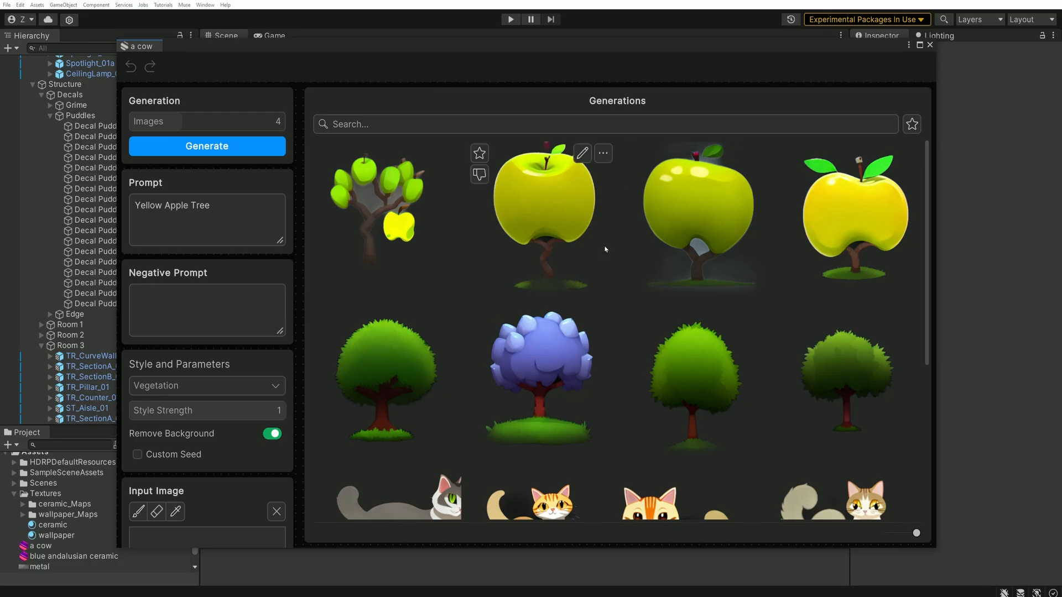
{"action": "scroll", "coordinate": [664, 310], "scroll_direction": "down", "scroll_amount": 3}
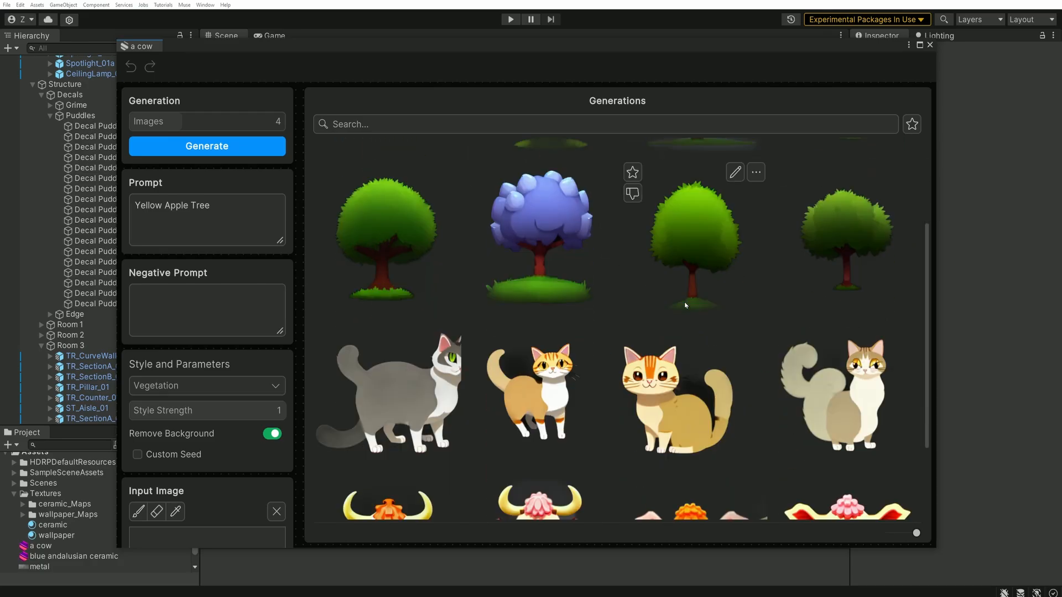
{"action": "scroll", "coordinate": [630, 292], "scroll_direction": "up", "scroll_amount": 5}
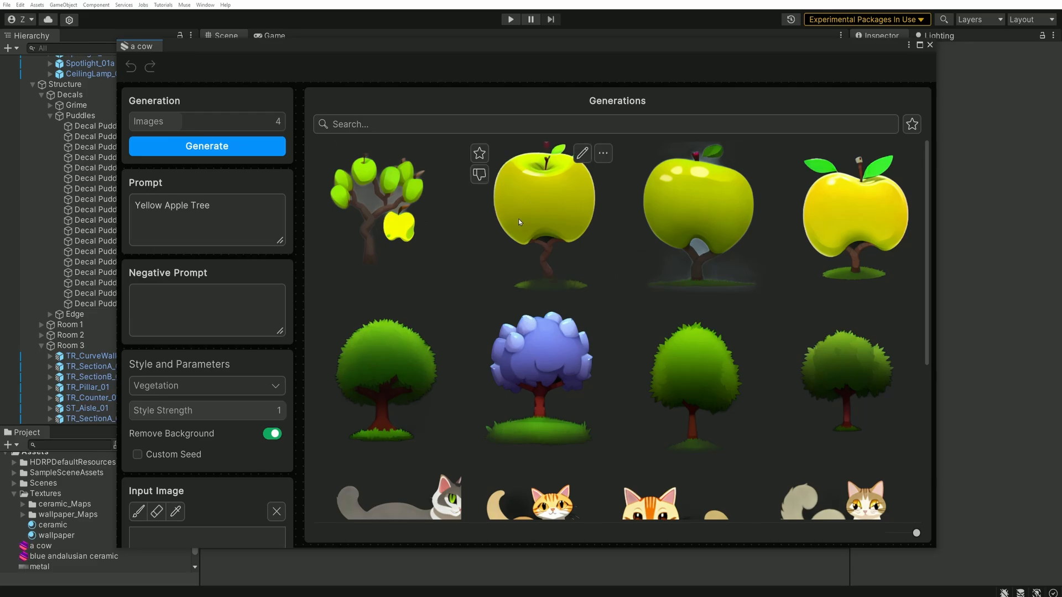
- Replace the whole prompt with "A cat riding a rocket to the moon" and generate four sprites
{"action": "left_click", "coordinate": [165, 207]}
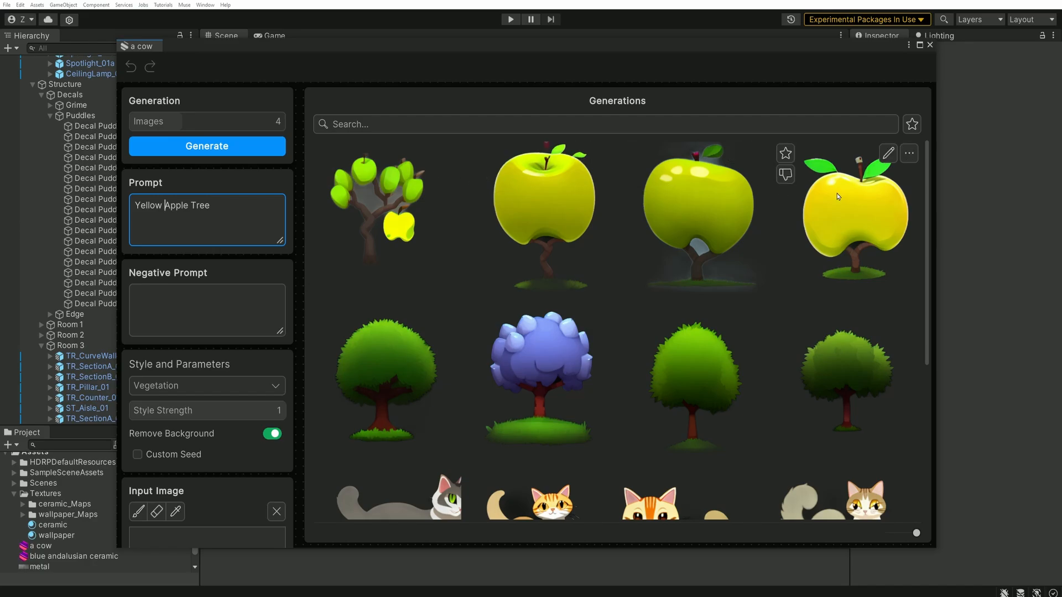
{"action": "left_click_drag", "start_coordinate": [191, 205], "coordinate": [65, 207]}
{"action": "key", "text": "ctrl+a"}
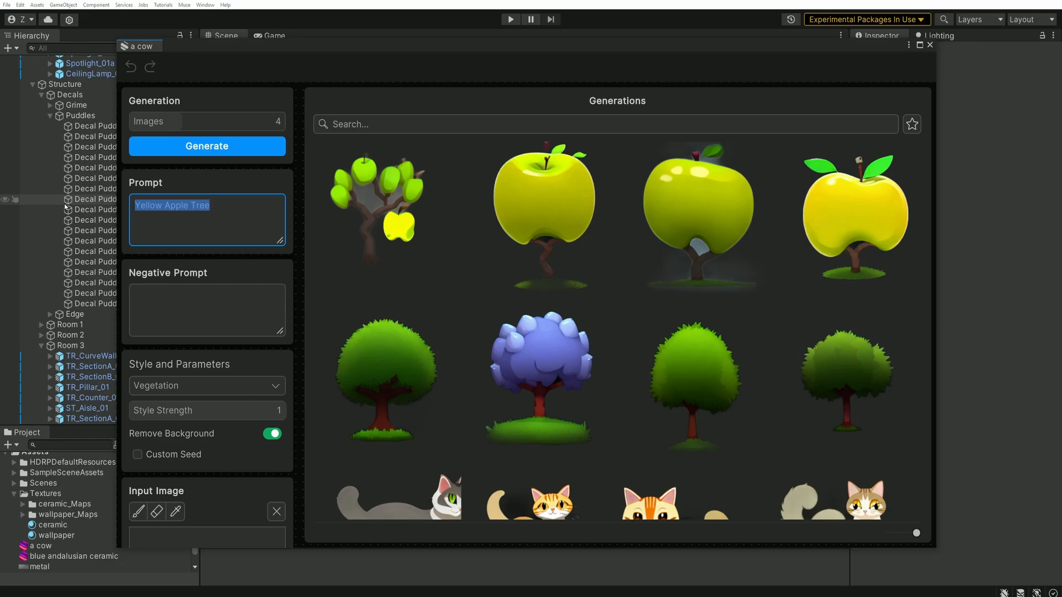
{"action": "key", "text": "BackSpace"}
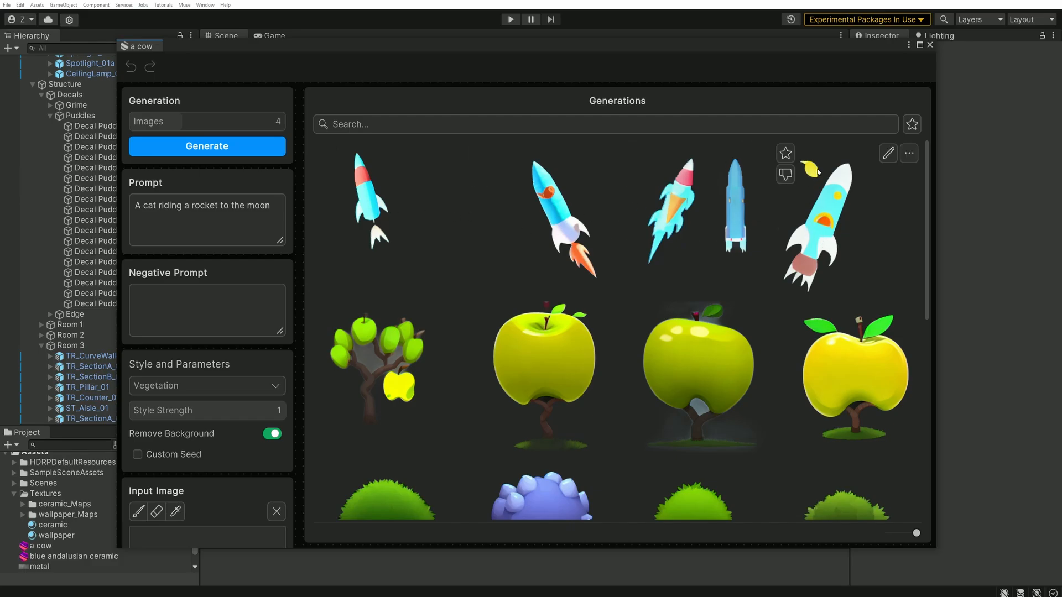
- Switch the style to Buildings and generate four sprites from the prompt "A cat riding a rocket to the moon"
{"action": "left_click", "coordinate": [226, 385]}
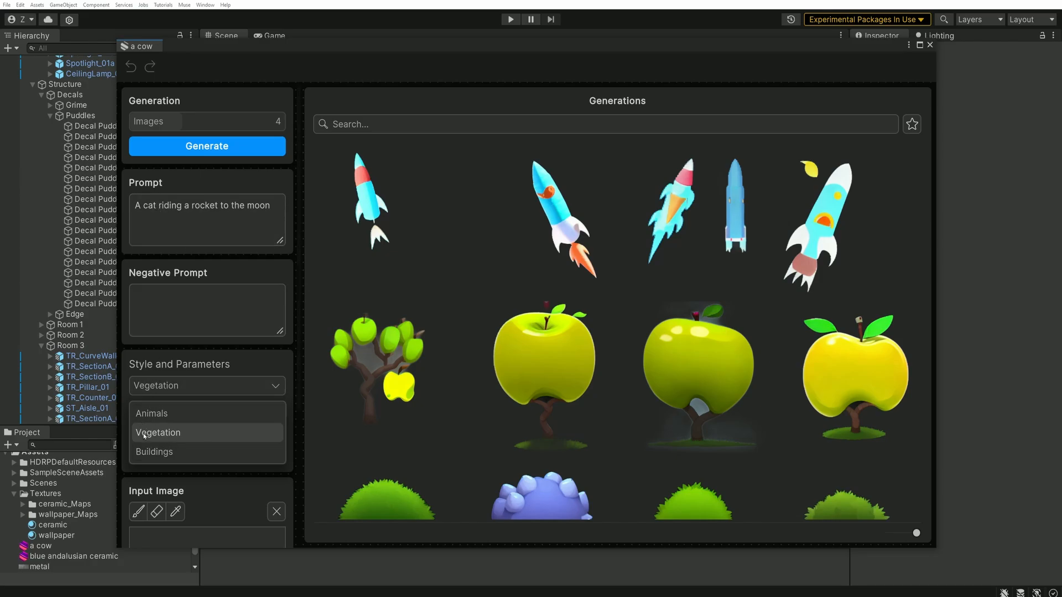
{"action": "left_click", "coordinate": [155, 452]}
{"action": "left_click", "coordinate": [227, 147]}
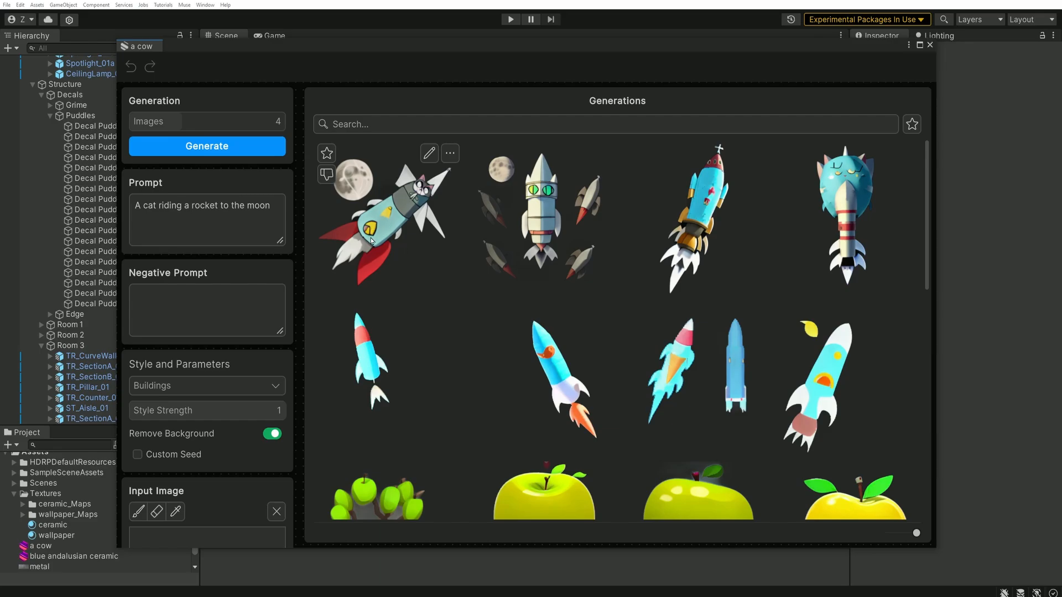
- View the red-finned rocket sprite with the moon enlarged on the refinement canvas, and return to the generations
{"action": "right_click", "coordinate": [391, 222]}
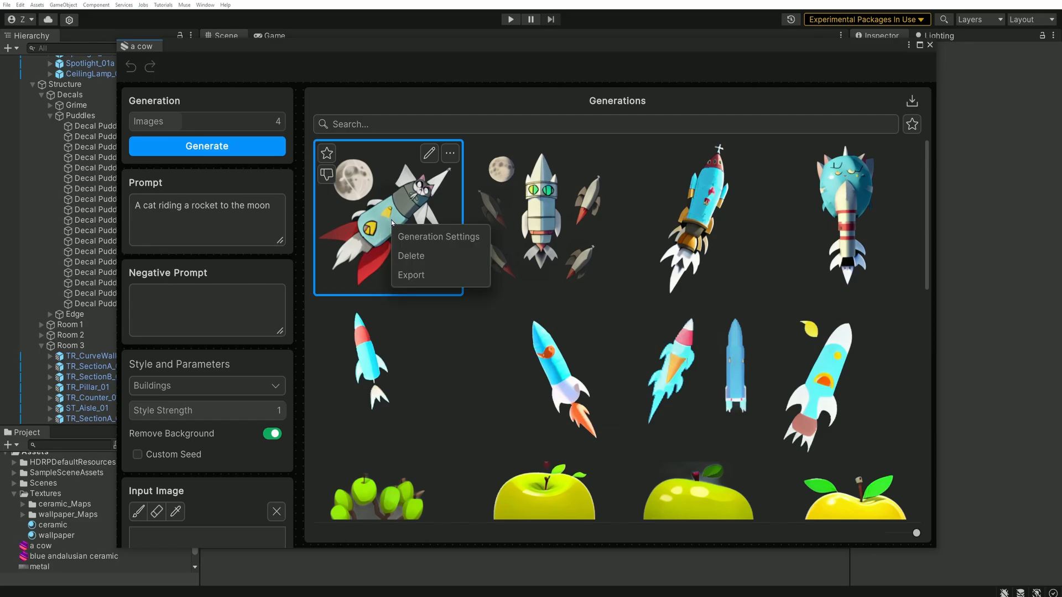
{"action": "double_click", "coordinate": [382, 218]}
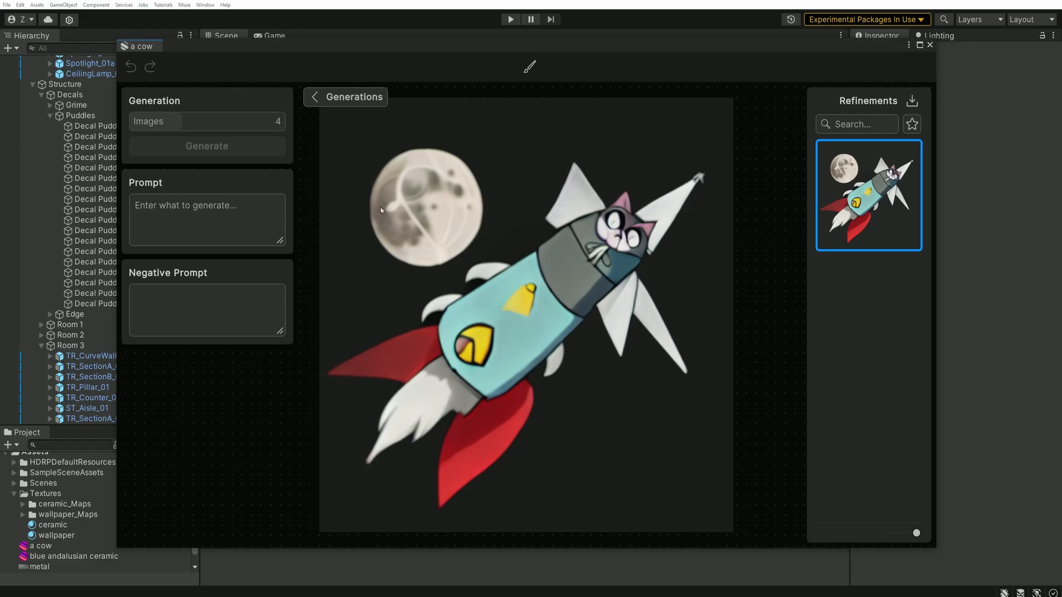
{"action": "left_click", "coordinate": [341, 97]}
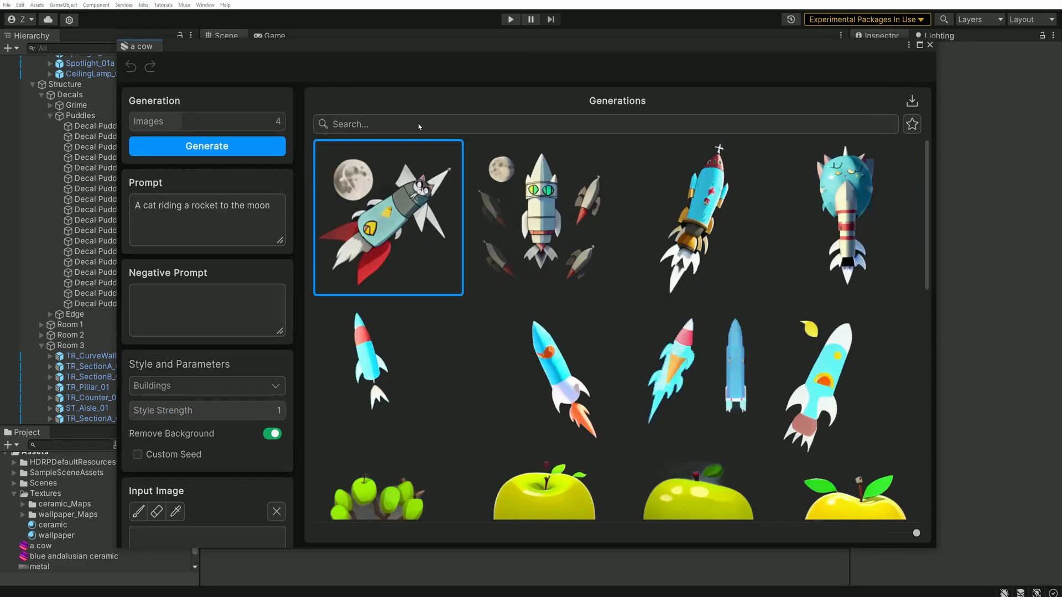
- Set the style strength to 0, generate four sprites from the same prompt and compare them with the full-strength rockets
{"action": "scroll", "coordinate": [177, 377], "scroll_direction": "down", "scroll_amount": 1}
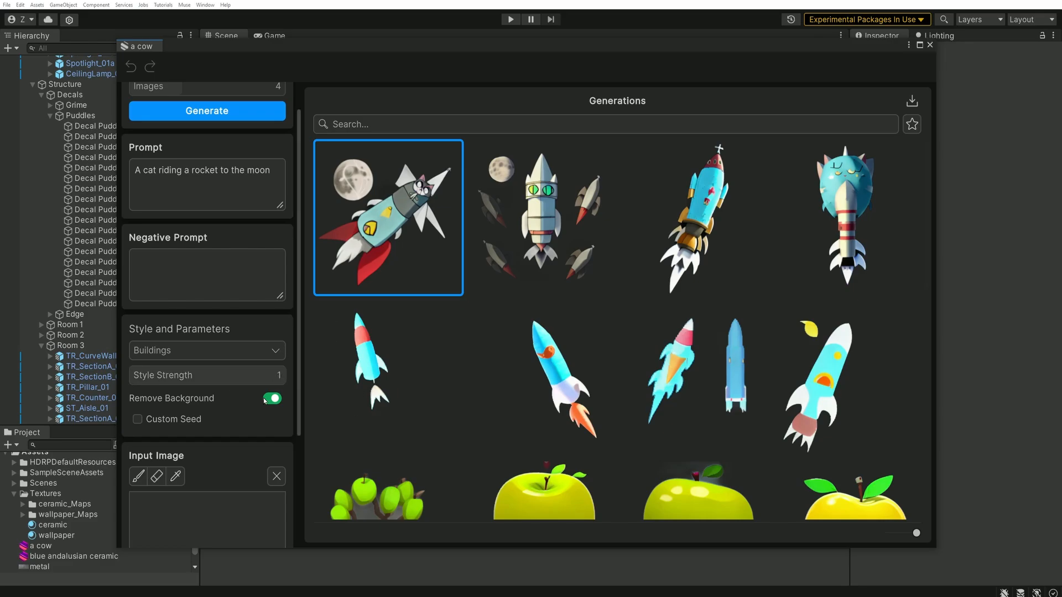
{"action": "left_click_drag", "start_coordinate": [283, 375], "coordinate": [166, 379]}
{"action": "left_click", "coordinate": [224, 114]}
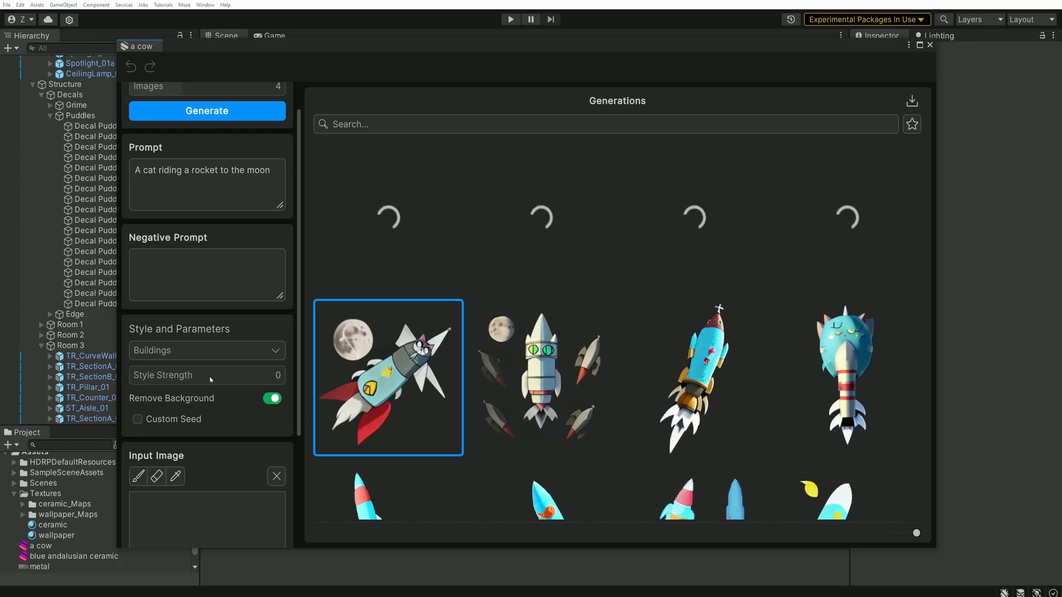
{"action": "left_click", "coordinate": [154, 359]}
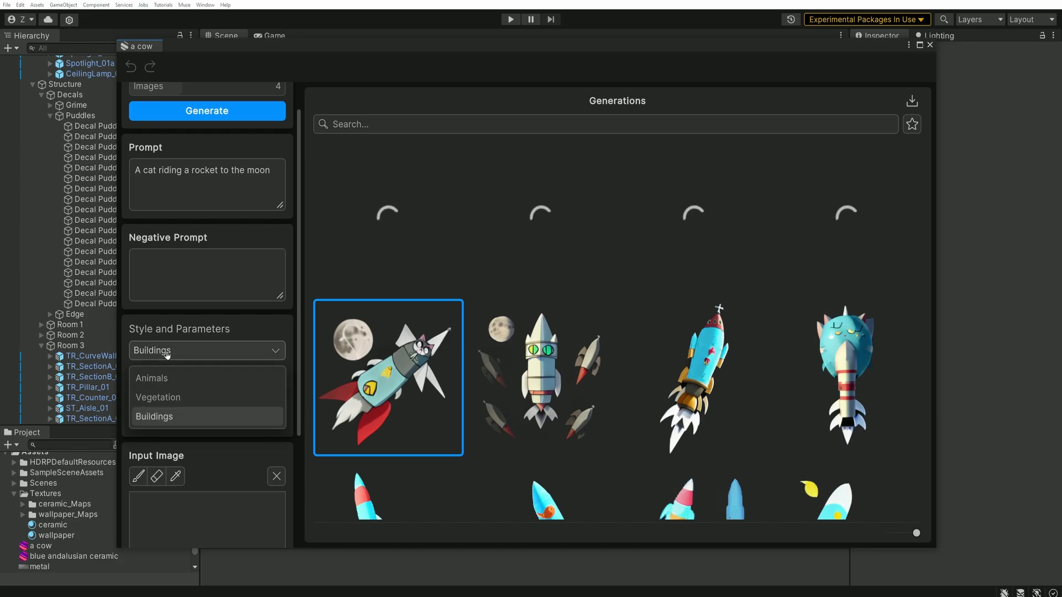
{"action": "left_click", "coordinate": [153, 358]}
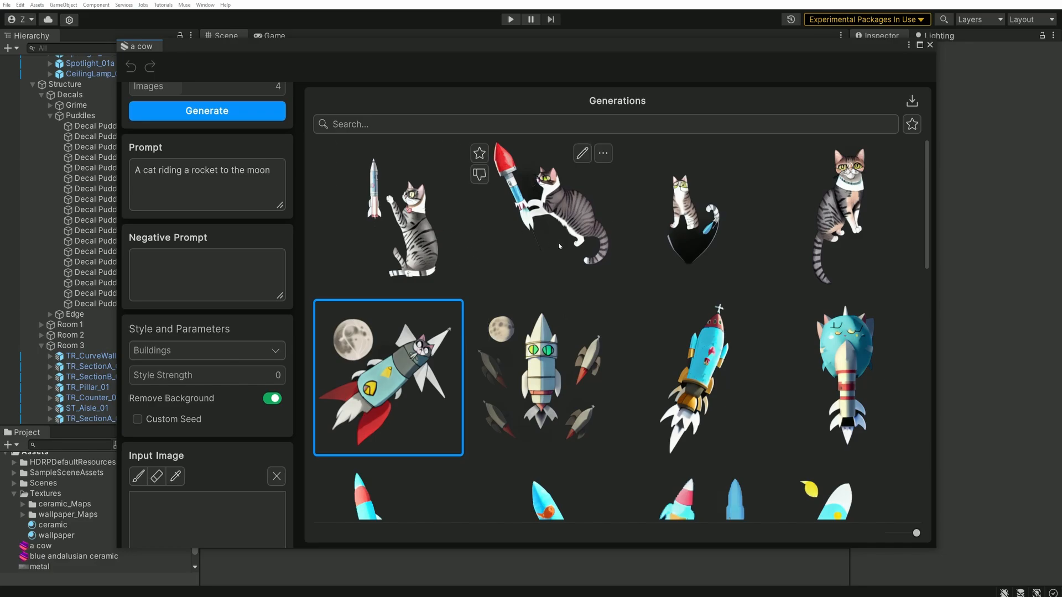
{"action": "mouse_move", "coordinate": [403, 227]}
{"action": "mouse_move", "coordinate": [539, 376]}
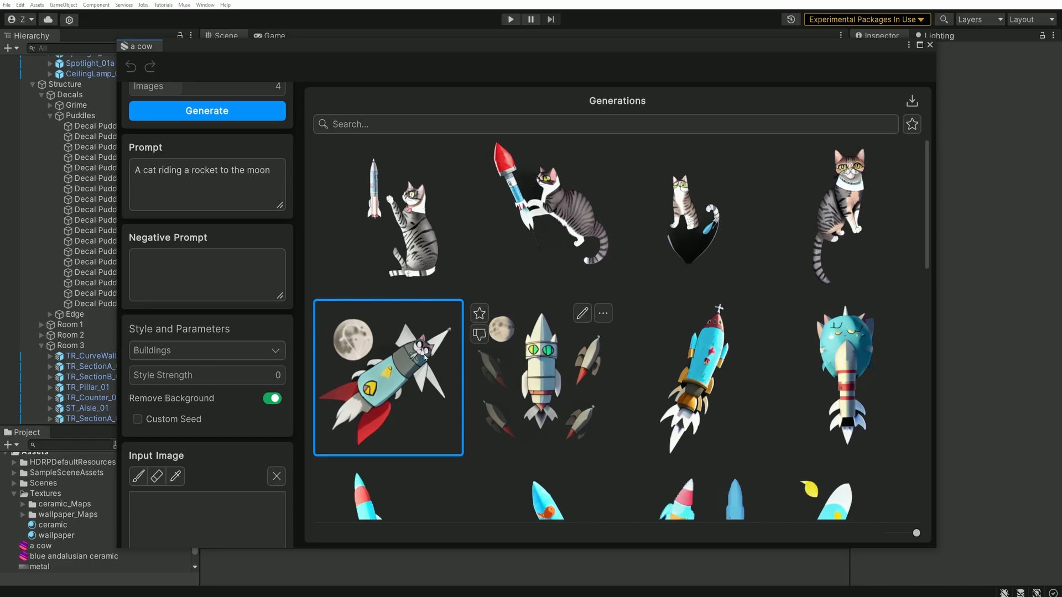
{"action": "mouse_move", "coordinate": [426, 377]}
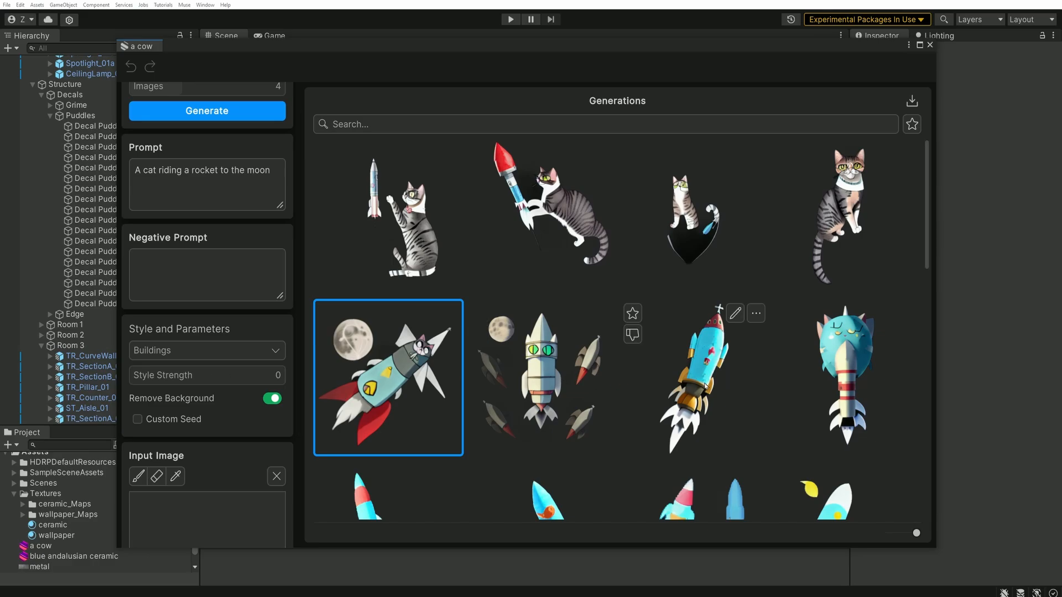
- Restore the style strength to 1, replace the prompt with "A gang of wolf doing a concert" and generate four sprites
{"action": "double_click", "coordinate": [840, 376]}
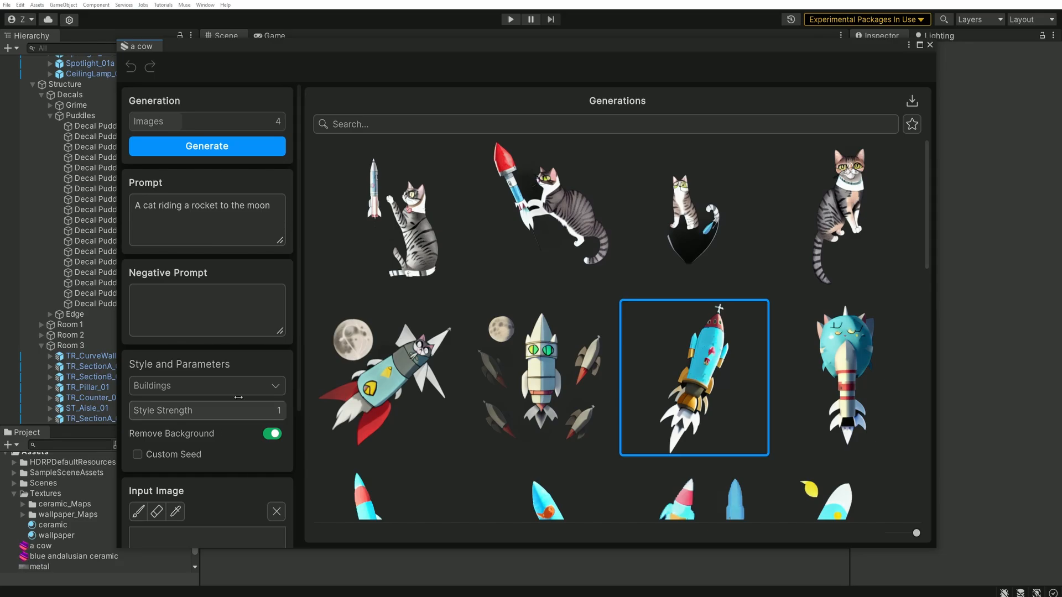
{"action": "left_click", "coordinate": [214, 223]}
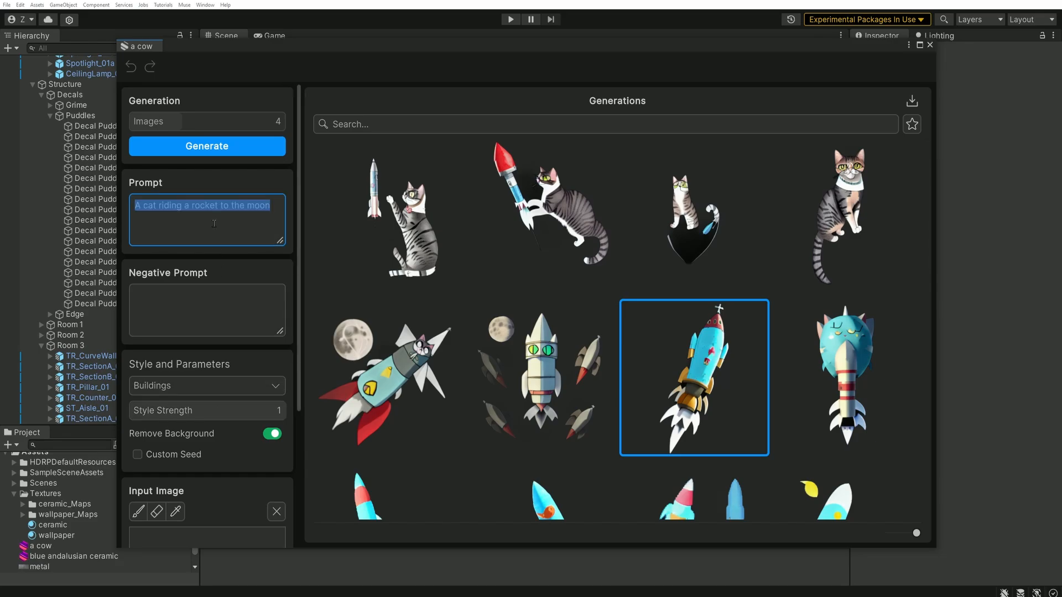
{"action": "key", "text": "BackSpace"}
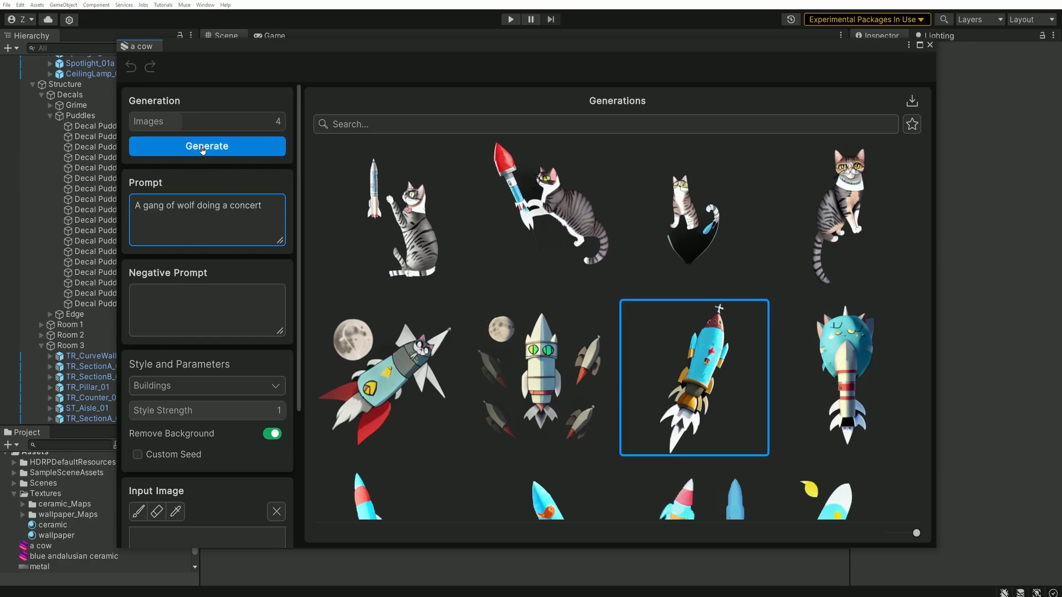
{"action": "left_click", "coordinate": [207, 146]}
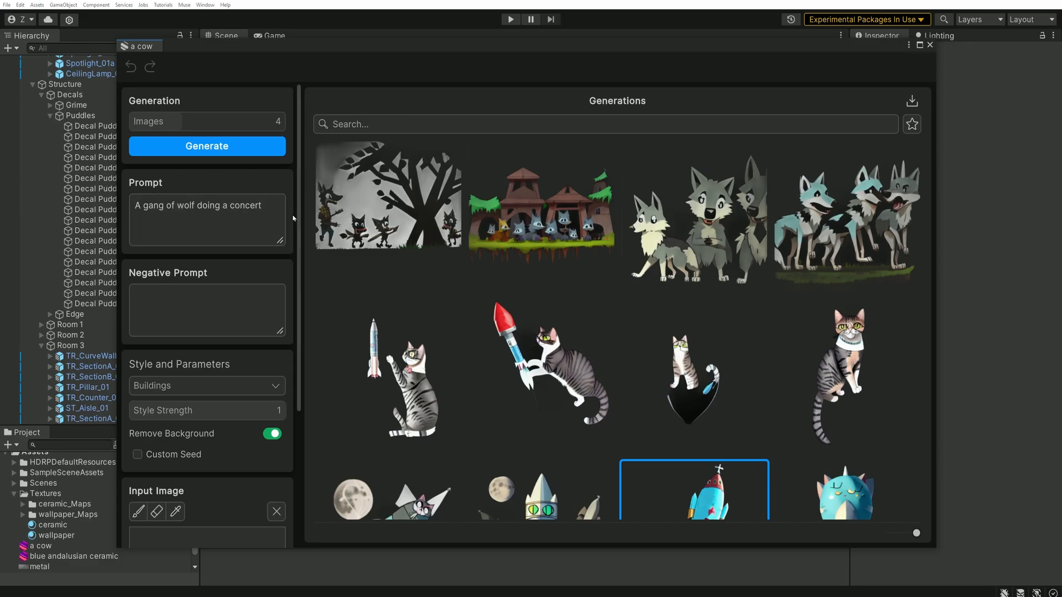
- Examine the wolf sprite with the dark tree and the one with the brown buildings enlarged on the refinement canvas
{"action": "left_click", "coordinate": [406, 219]}
{"action": "double_click", "coordinate": [407, 219]}
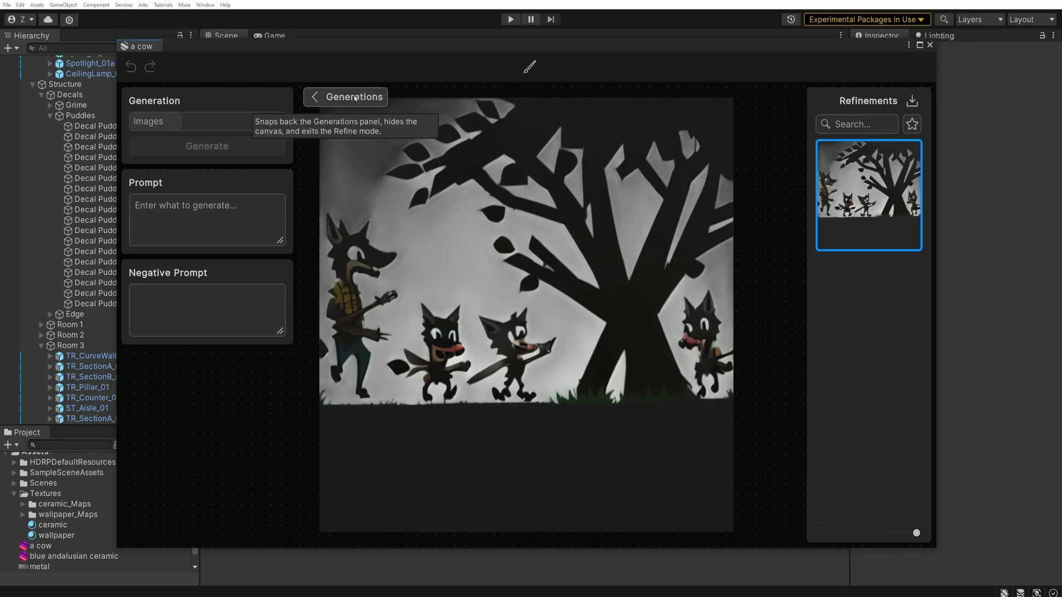
{"action": "left_click", "coordinate": [354, 97]}
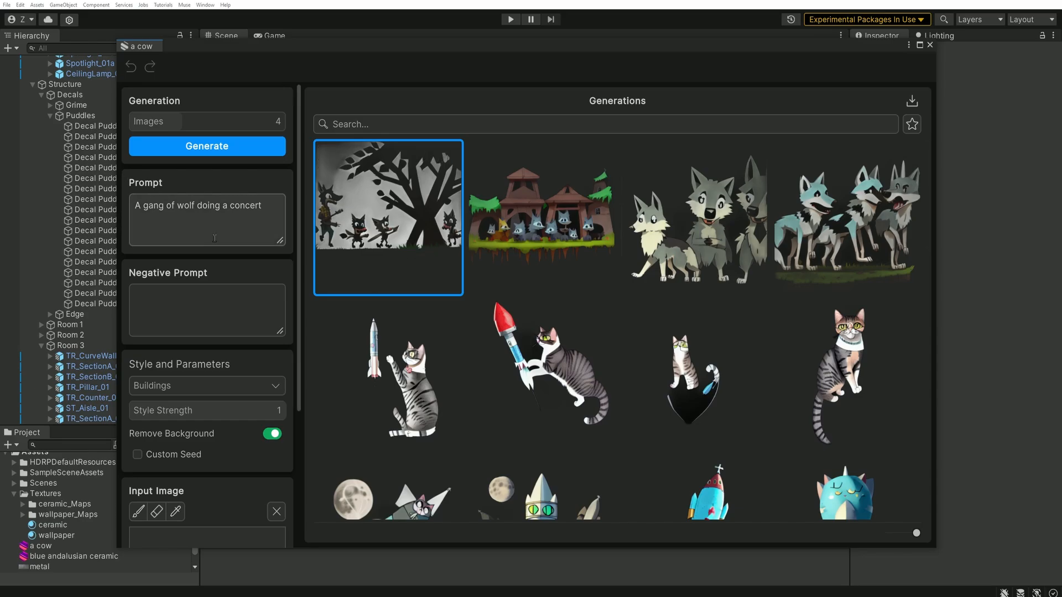
{"action": "scroll", "coordinate": [552, 331], "scroll_direction": "down", "scroll_amount": 3}
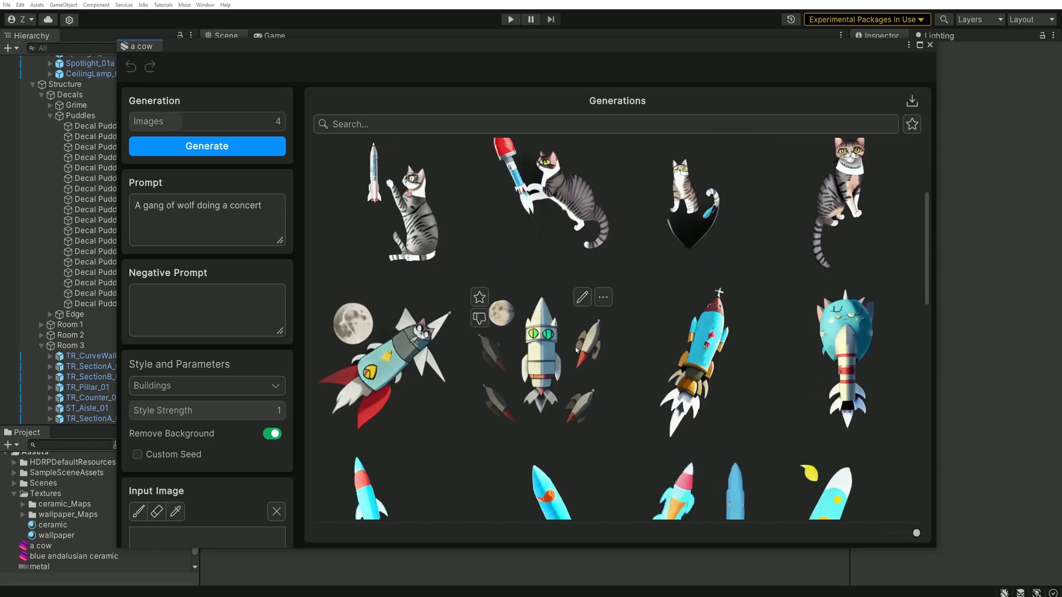
{"action": "scroll", "coordinate": [577, 360], "scroll_direction": "up", "scroll_amount": 3}
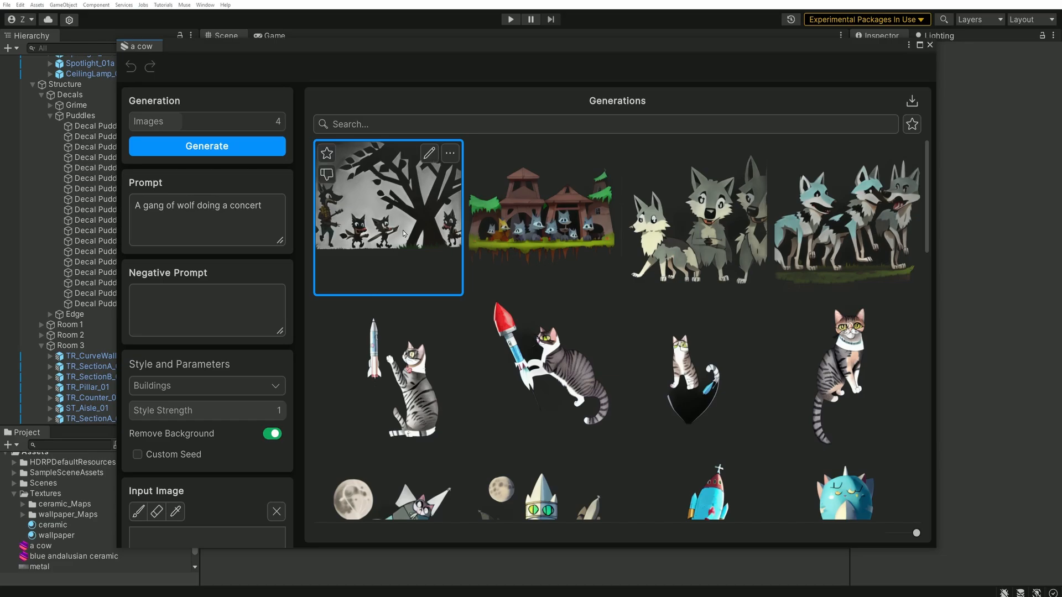
{"action": "left_click", "coordinate": [536, 235]}
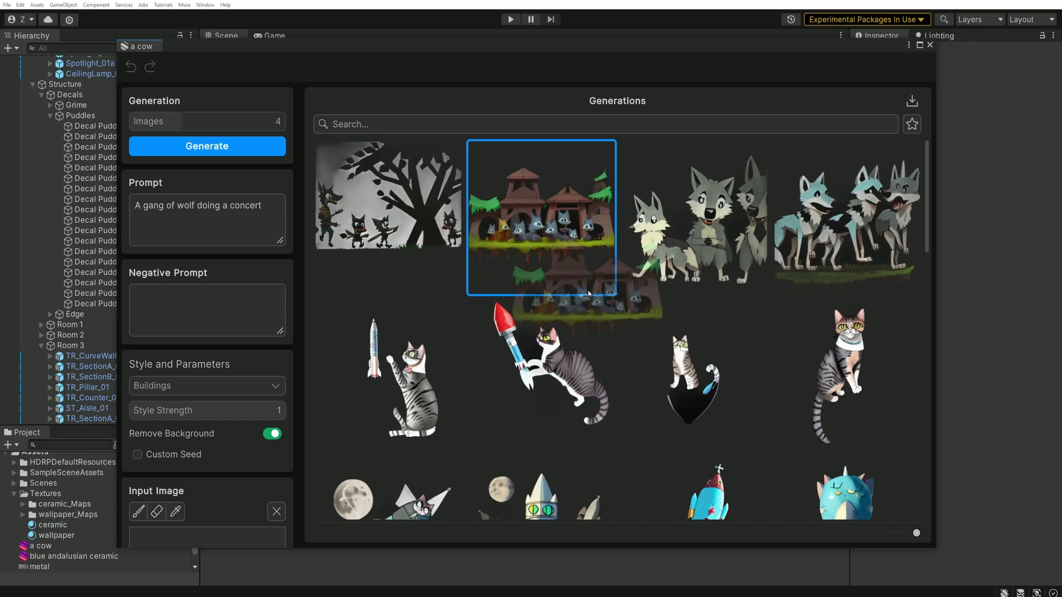
{"action": "double_click", "coordinate": [547, 241]}
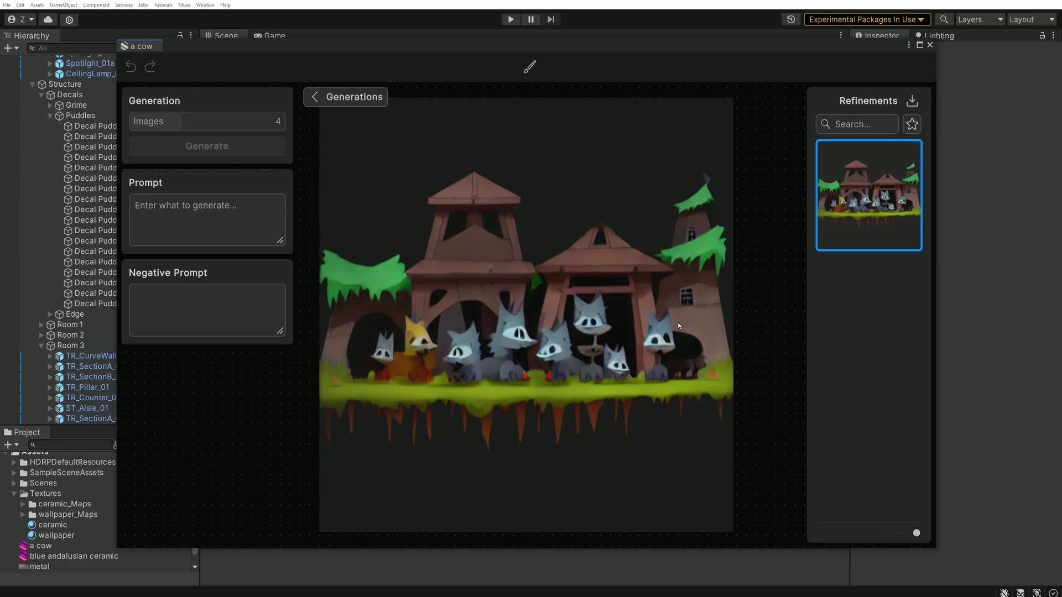
{"action": "left_click", "coordinate": [345, 97]}
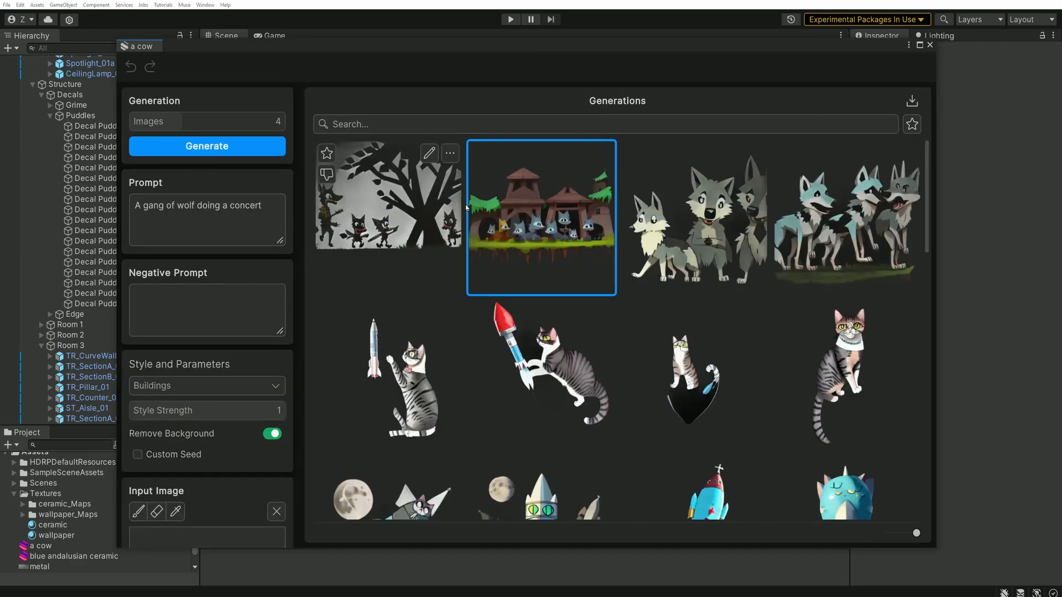
- Review the earlier generations down to the first cow sprites, and return to the newest wolf sprites
{"action": "scroll", "coordinate": [610, 225], "scroll_direction": "down", "scroll_amount": 10}
{"action": "scroll", "coordinate": [611, 225], "scroll_direction": "down", "scroll_amount": 5}
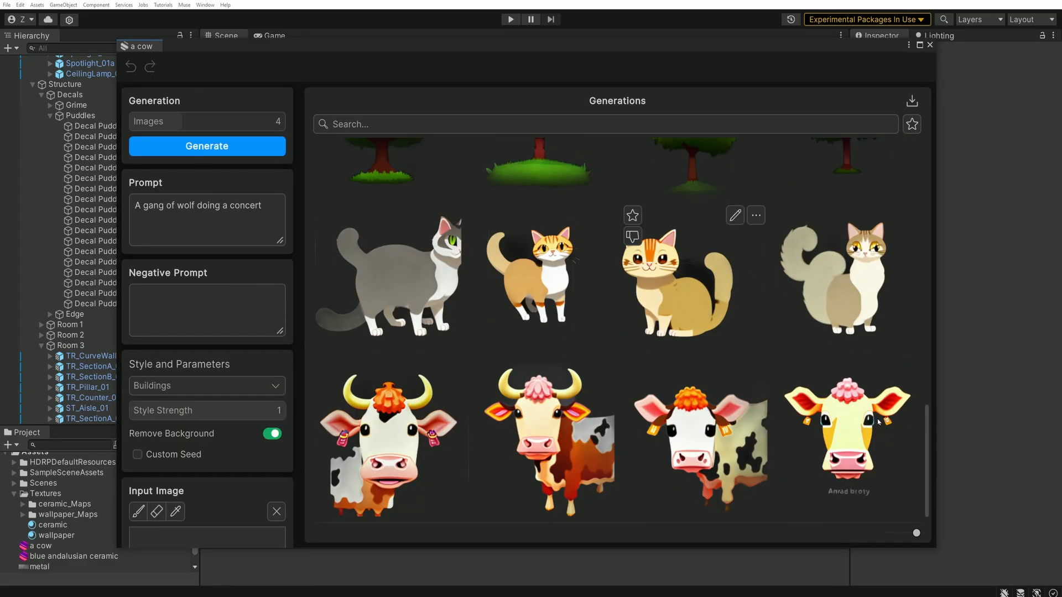
{"action": "left_click_drag", "start_coordinate": [928, 463], "coordinate": [927, 199]}
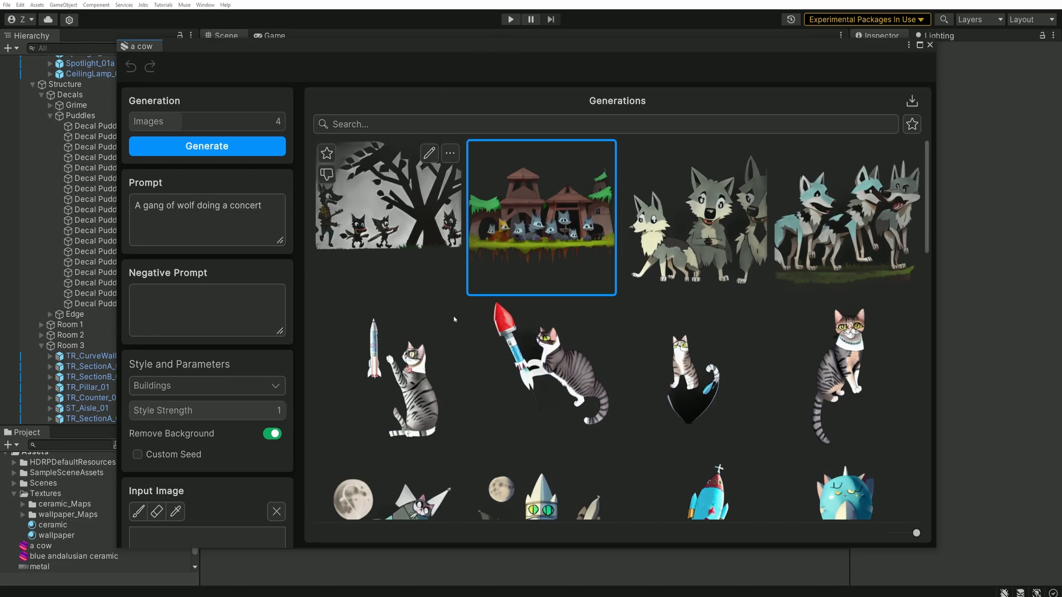
{"action": "scroll", "coordinate": [552, 255], "scroll_direction": "down", "scroll_amount": 2}
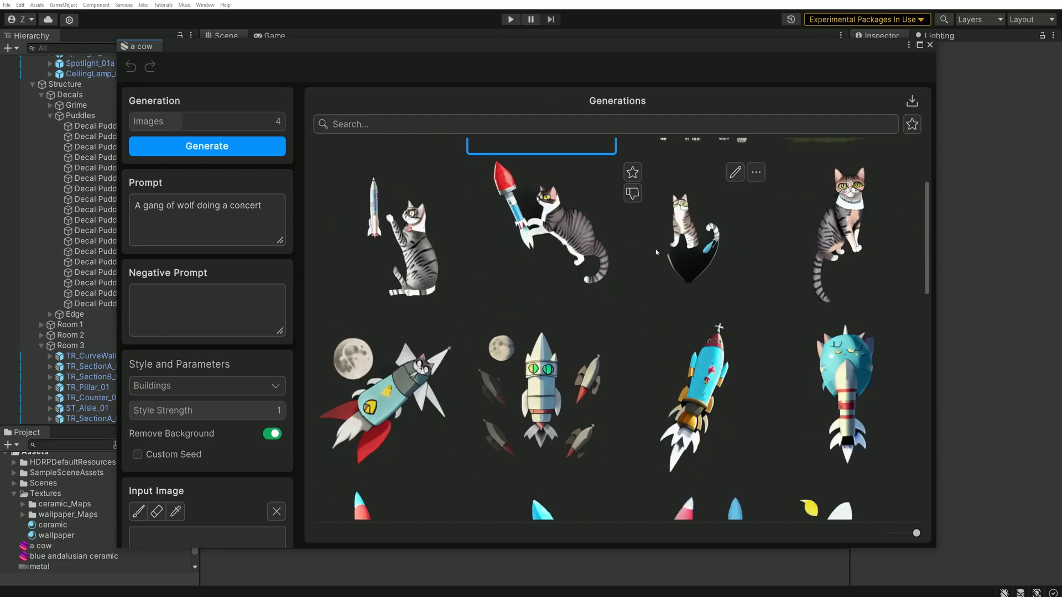
{"action": "scroll", "coordinate": [530, 232], "scroll_direction": "up", "scroll_amount": 2}
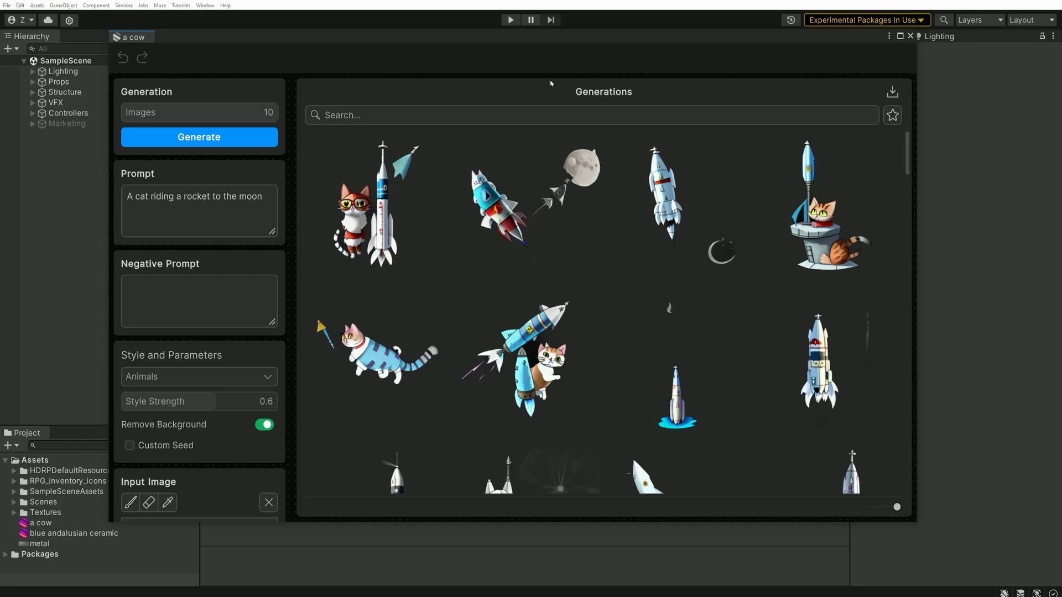
- Close the "a cow" sprite generator and open the Muse Style Trainer
{"action": "left_click", "coordinate": [911, 37]}
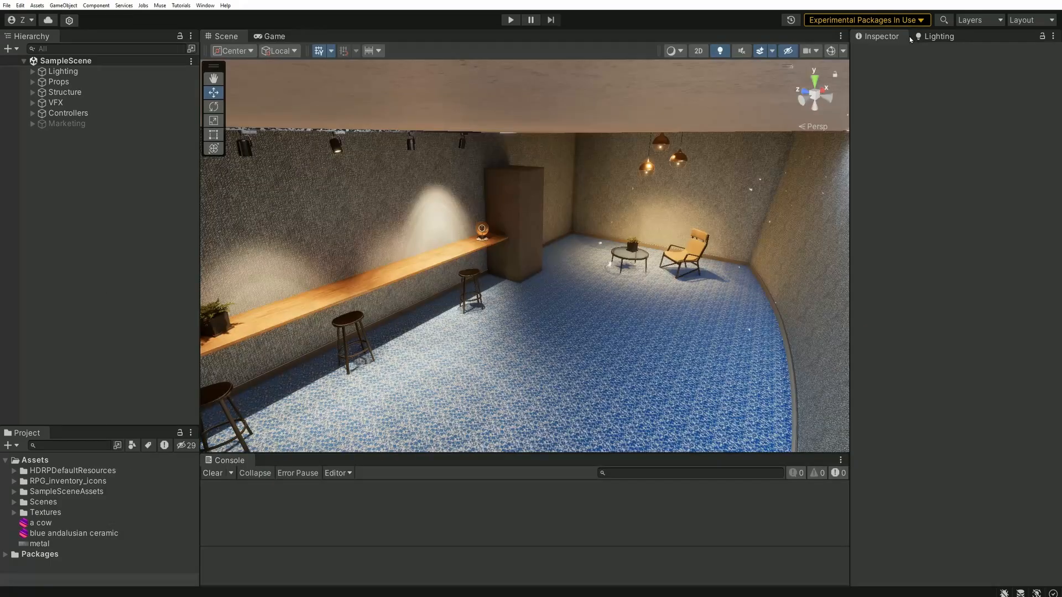
{"action": "left_click", "coordinate": [159, 5]}
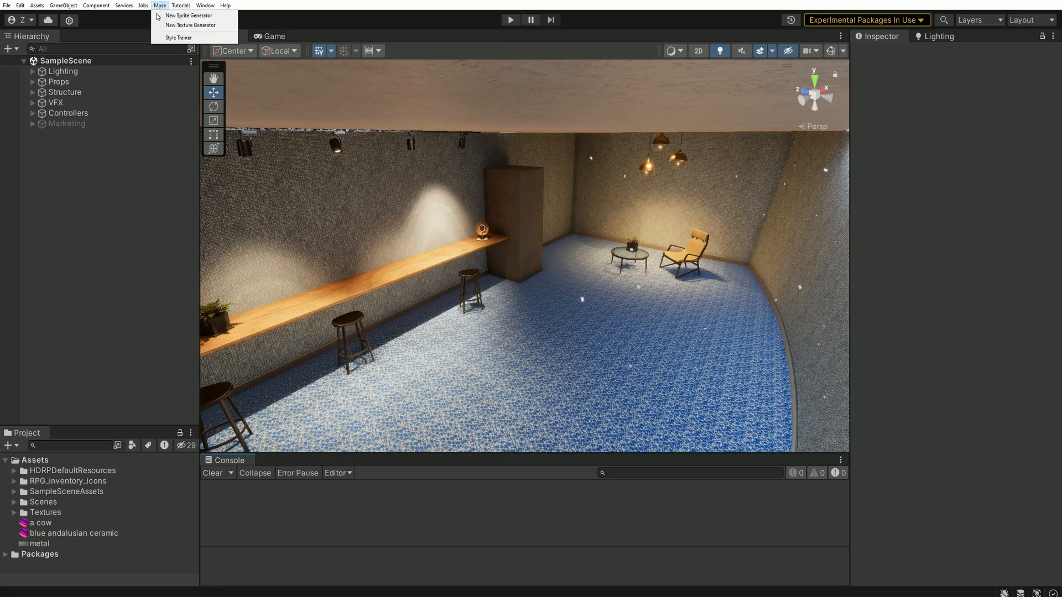
{"action": "left_click", "coordinate": [180, 37]}
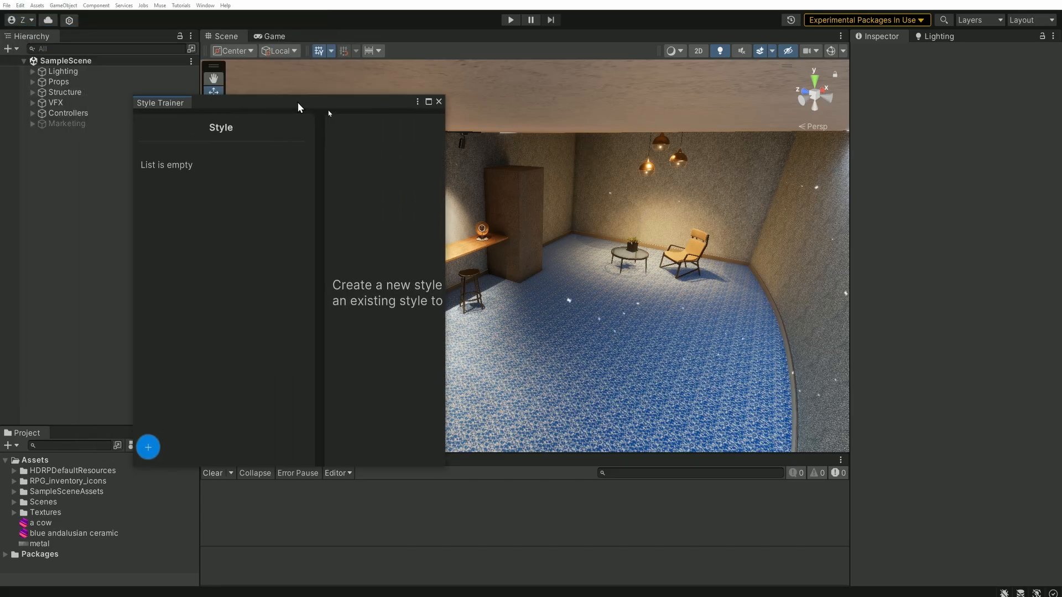
- Widen and reposition the Style Trainer window, and create a new style in it
{"action": "left_click_drag", "start_coordinate": [532, 197], "coordinate": [821, 198]}
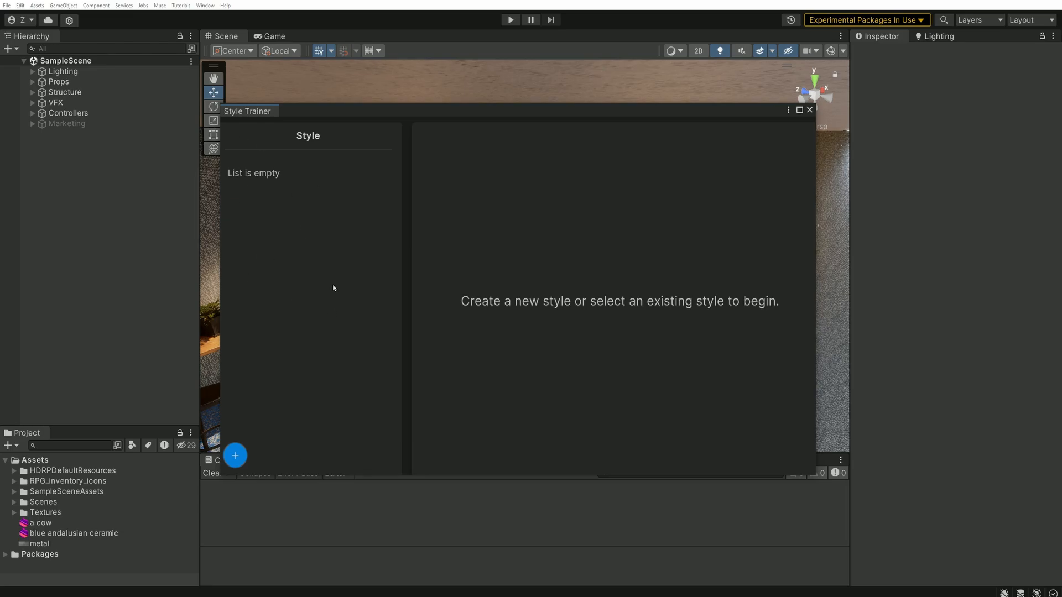
{"action": "mouse_move", "coordinate": [429, 111]}
{"action": "left_mouse_down"}
{"action": "mouse_move", "coordinate": [426, 82]}
{"action": "mouse_move", "coordinate": [424, 119]}
{"action": "left_mouse_up"}
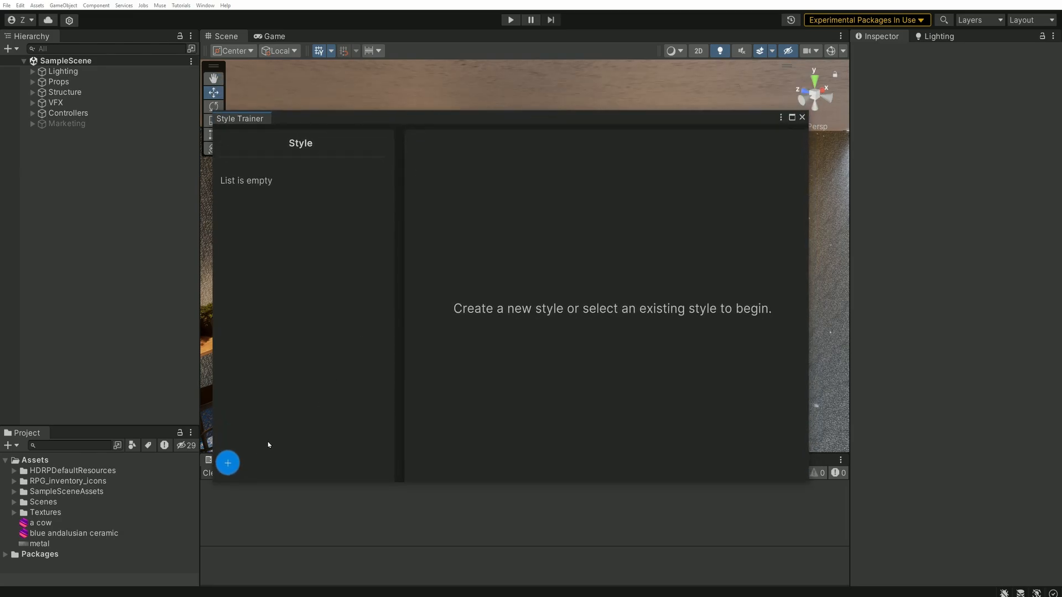
{"action": "left_click", "coordinate": [227, 463]}
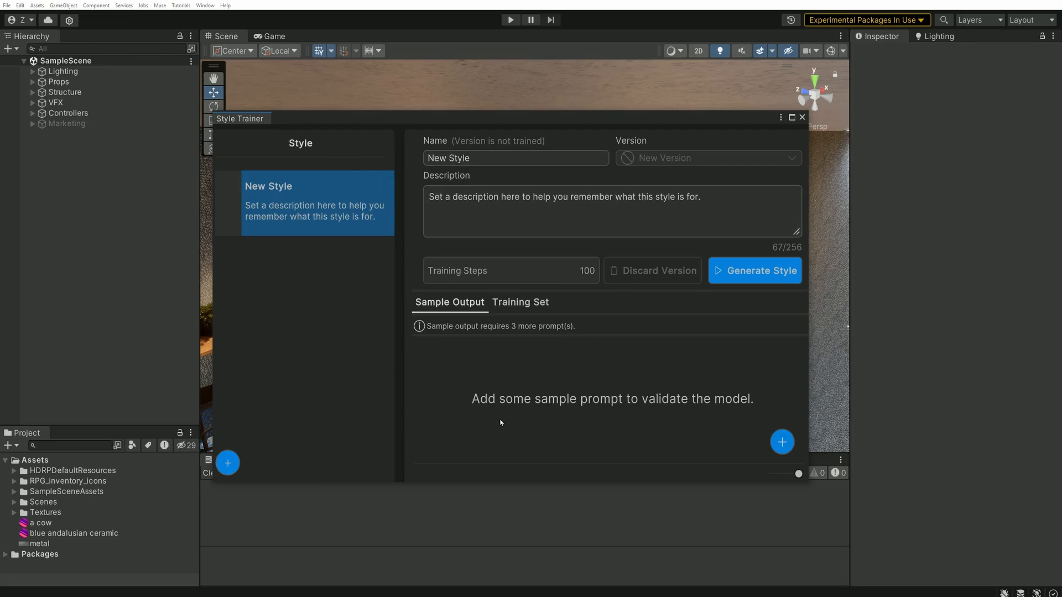
{"action": "left_click", "coordinate": [485, 156]}
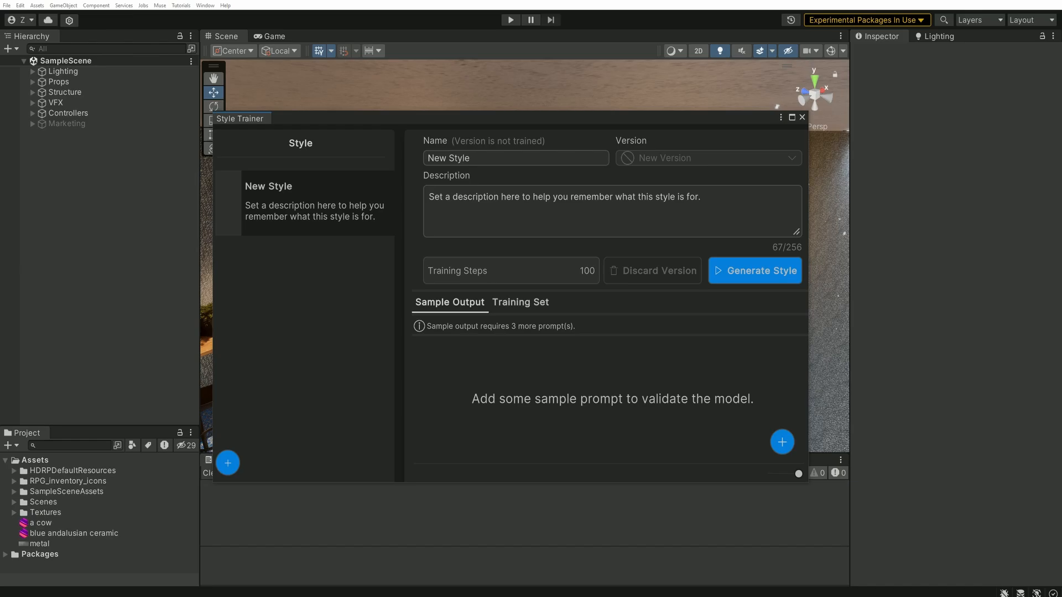
- Switch to the browser and view the Unity Asset Store page for "RPG inventory icons" in a maximized window
{"action": "left_click_drag", "start_coordinate": [1061, 221], "coordinate": [573, 158]}
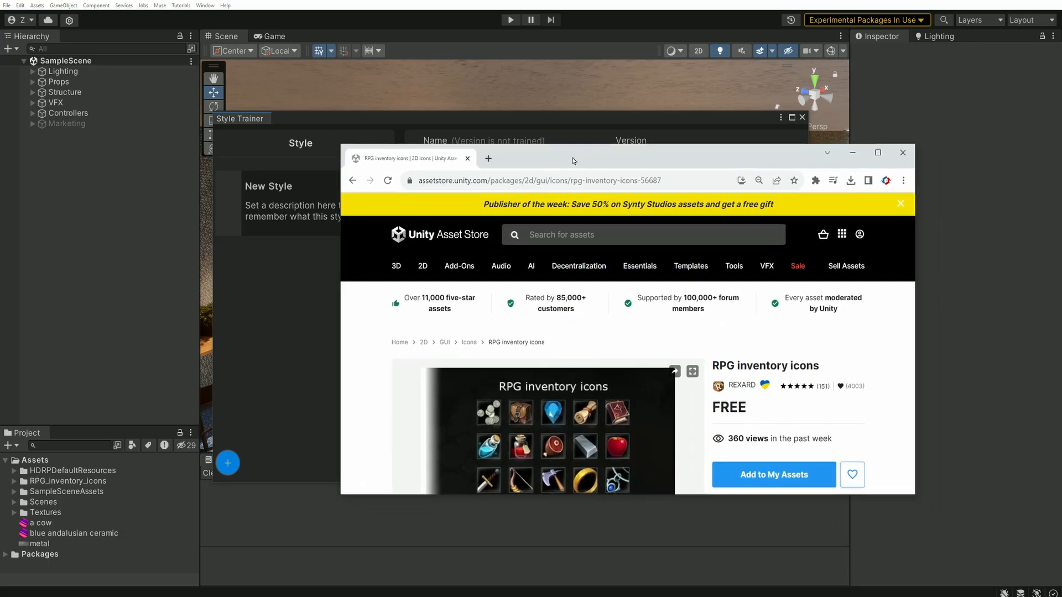
{"action": "double_click", "coordinate": [575, 156]}
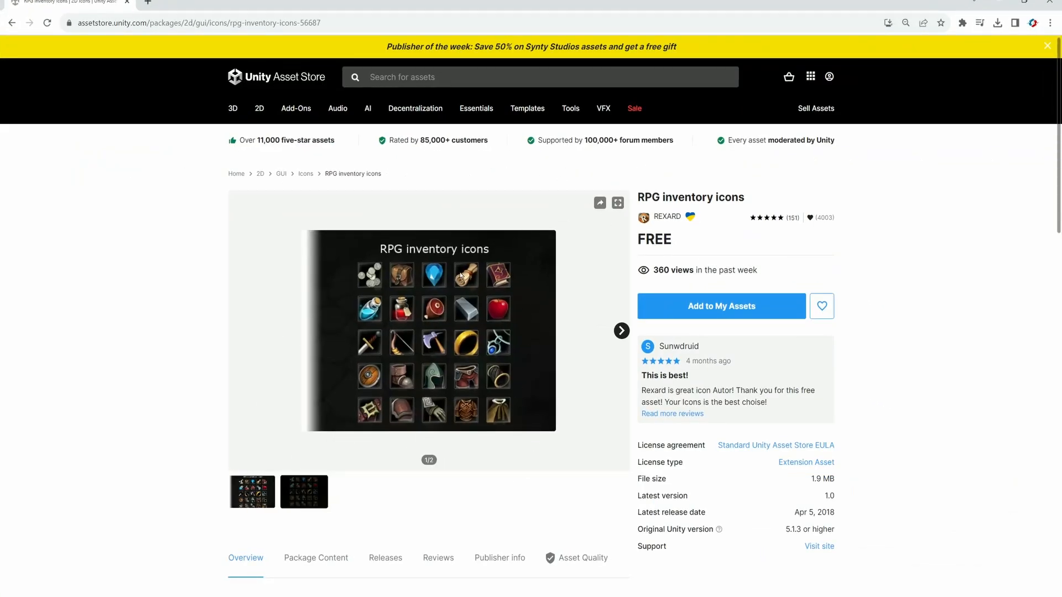
- View the second preview image of the RPG inventory icons, shrink the browser window, and switch back to Unity
{"action": "left_click", "coordinate": [304, 492]}
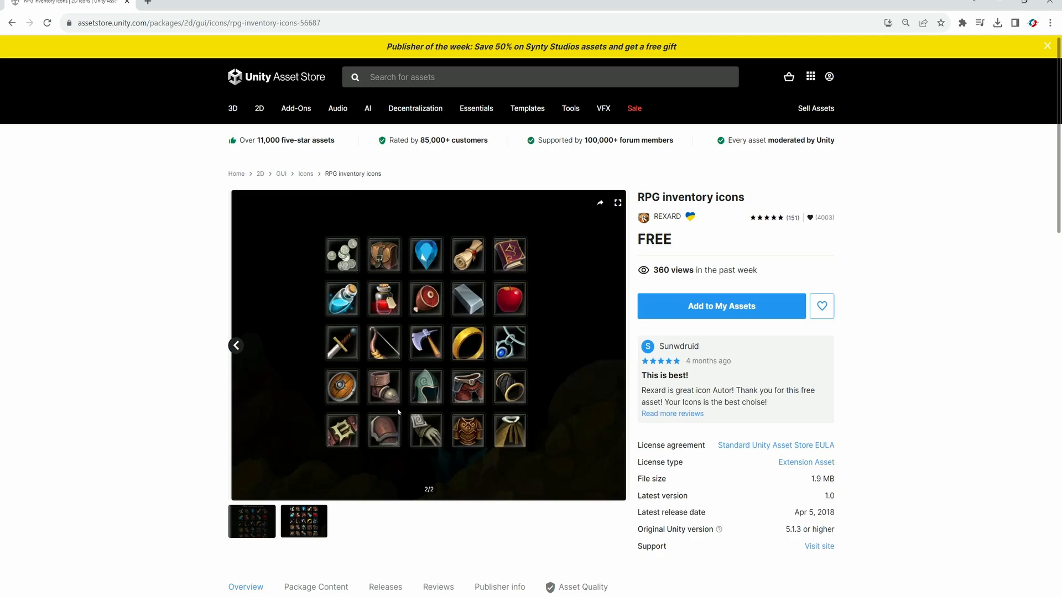
{"action": "double_click", "coordinate": [423, 11]}
{"action": "left_click_drag", "start_coordinate": [423, 11], "coordinate": [684, 163]}
{"action": "key", "text": "alt+Tab"}
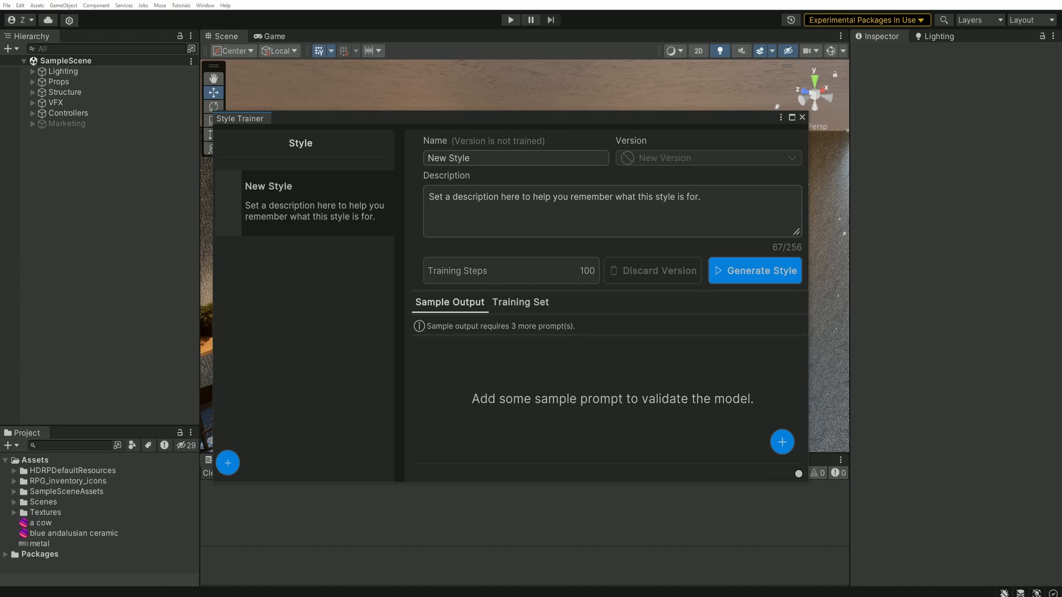
- Name the new style "Inventory Icons" and describe it as "Inventory icons examples"
{"action": "left_click", "coordinate": [495, 160]}
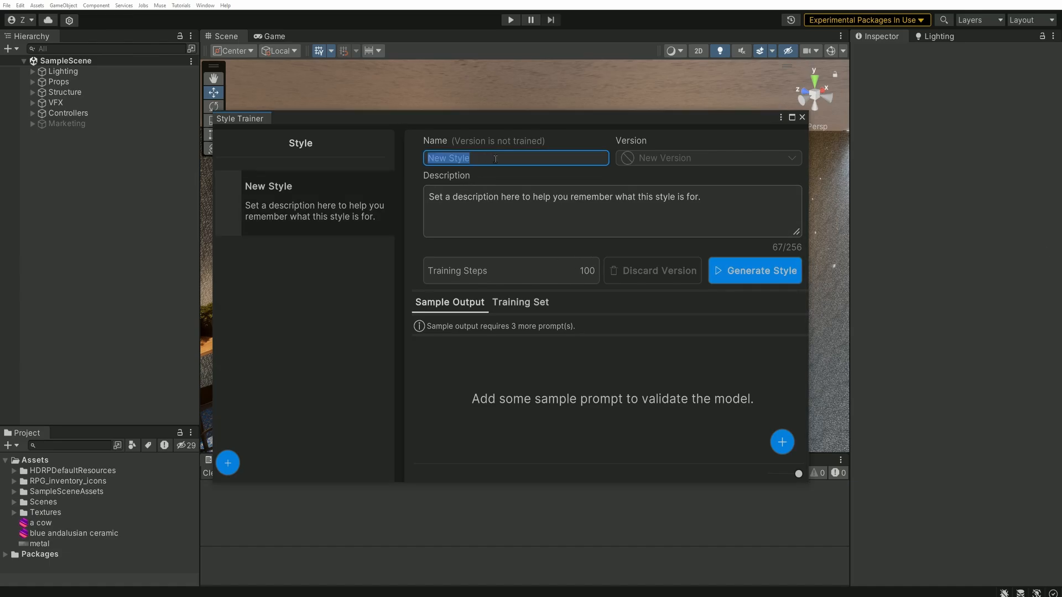
{"action": "type", "text": "Inventory Icons"}
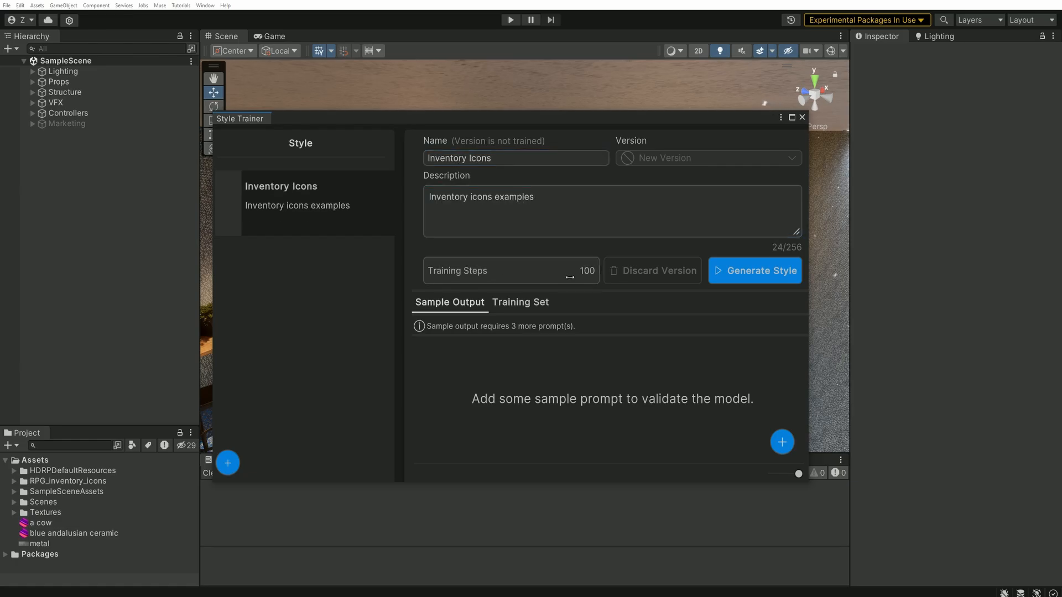
{"action": "left_click_drag", "start_coordinate": [563, 271], "coordinate": [423, 274]}
- Show the style's training set and expand the RPG_inventory_icons folder in a taller Project panel
{"action": "left_click", "coordinate": [522, 303]}
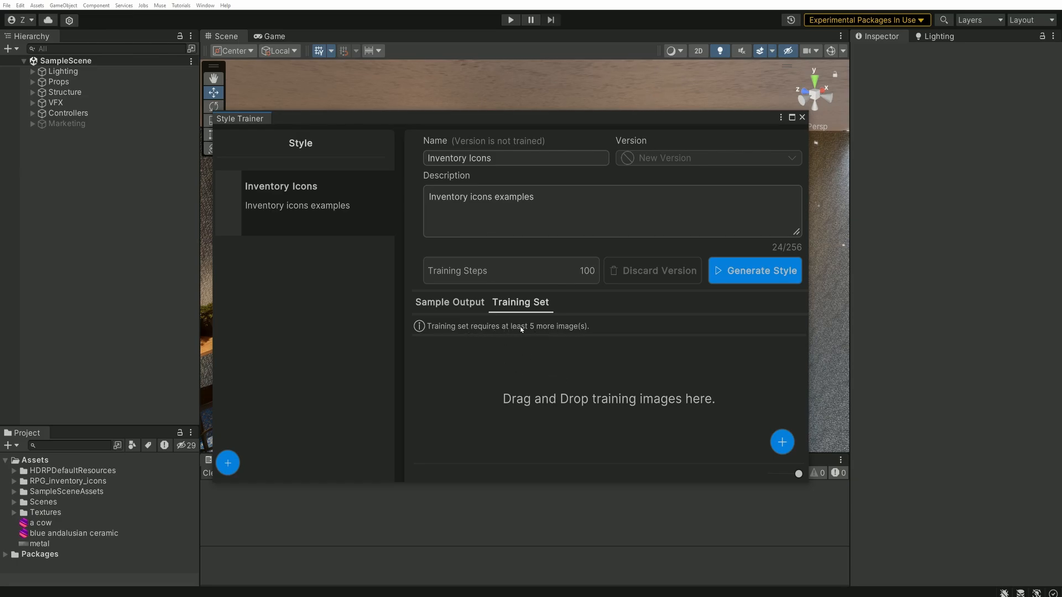
{"action": "left_click", "coordinate": [13, 484]}
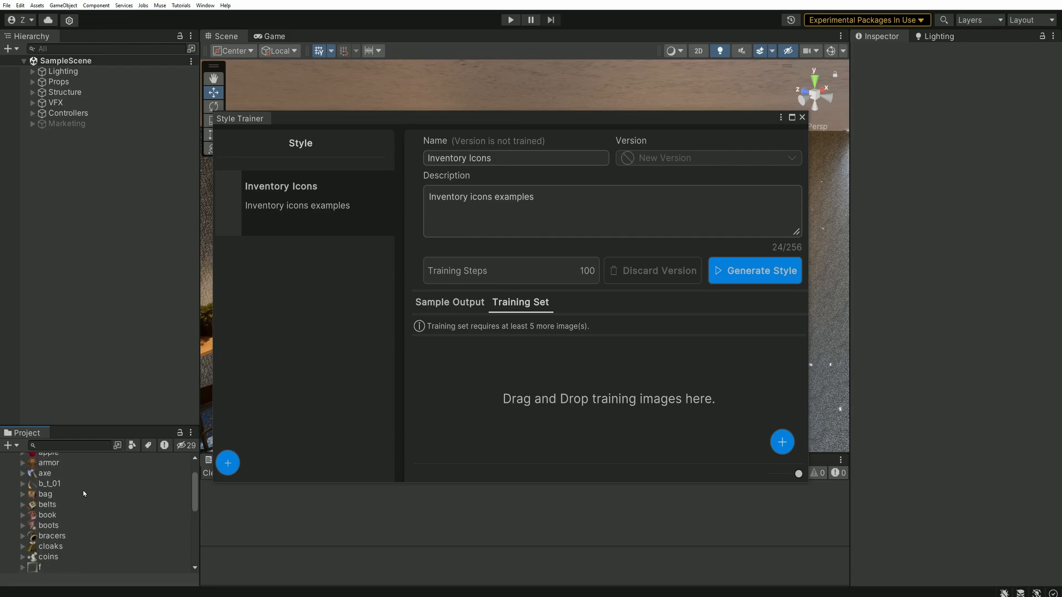
{"action": "scroll", "coordinate": [53, 492], "scroll_direction": "down", "scroll_amount": 6}
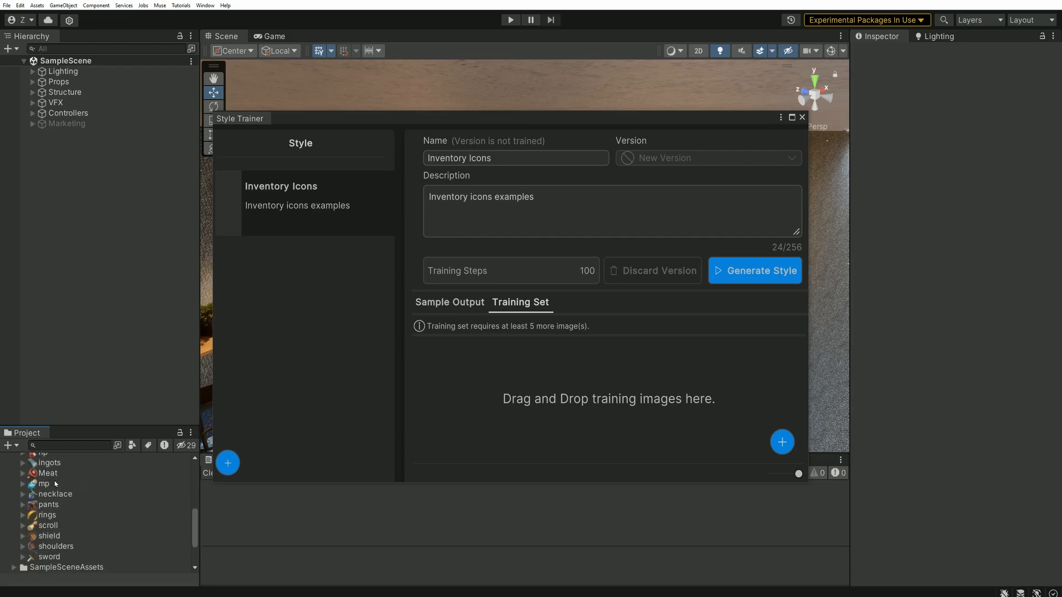
{"action": "left_click_drag", "start_coordinate": [109, 426], "coordinate": [109, 267]}
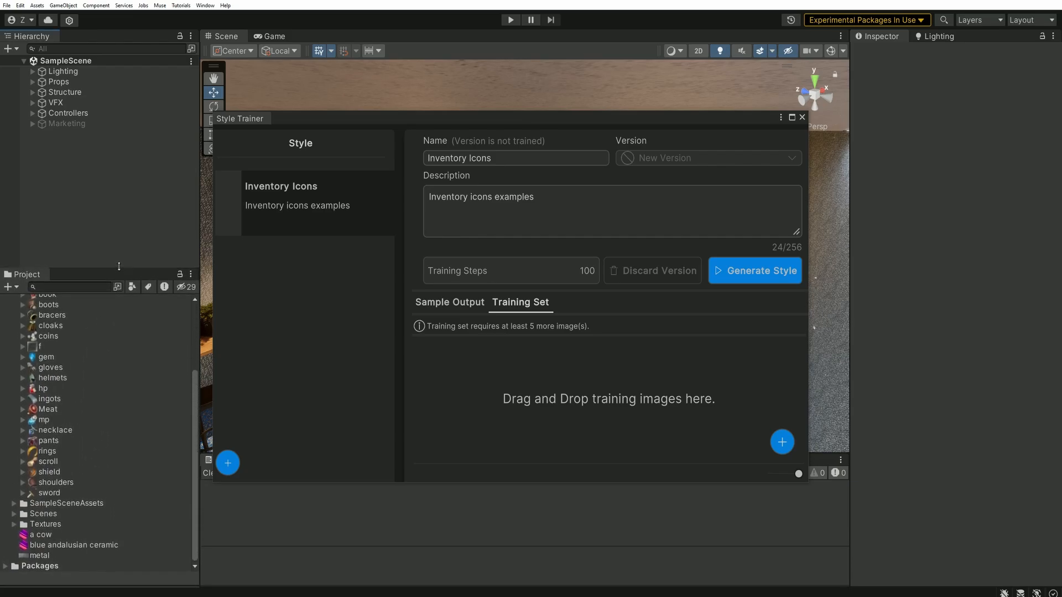
{"action": "scroll", "coordinate": [111, 440], "scroll_direction": "up", "scroll_amount": 4}
- Add all RPG_inventory_icons textures from apple to sword to the training set
{"action": "left_click", "coordinate": [49, 311]}
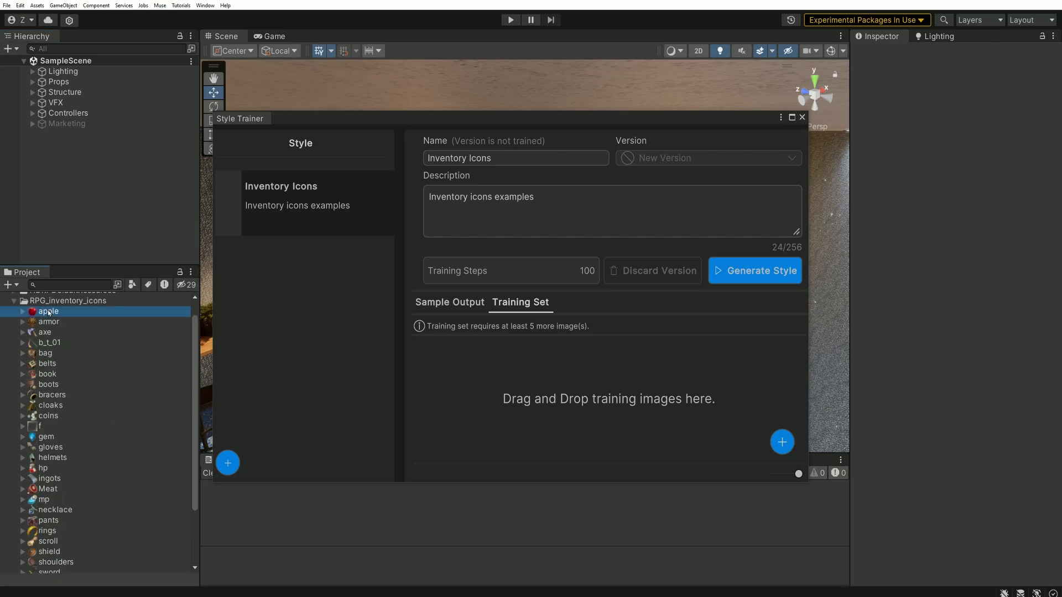
{"action": "scroll", "coordinate": [70, 446], "scroll_direction": "down", "scroll_amount": 2}
{"action": "left_click", "coordinate": [51, 532], "text": "shift"}
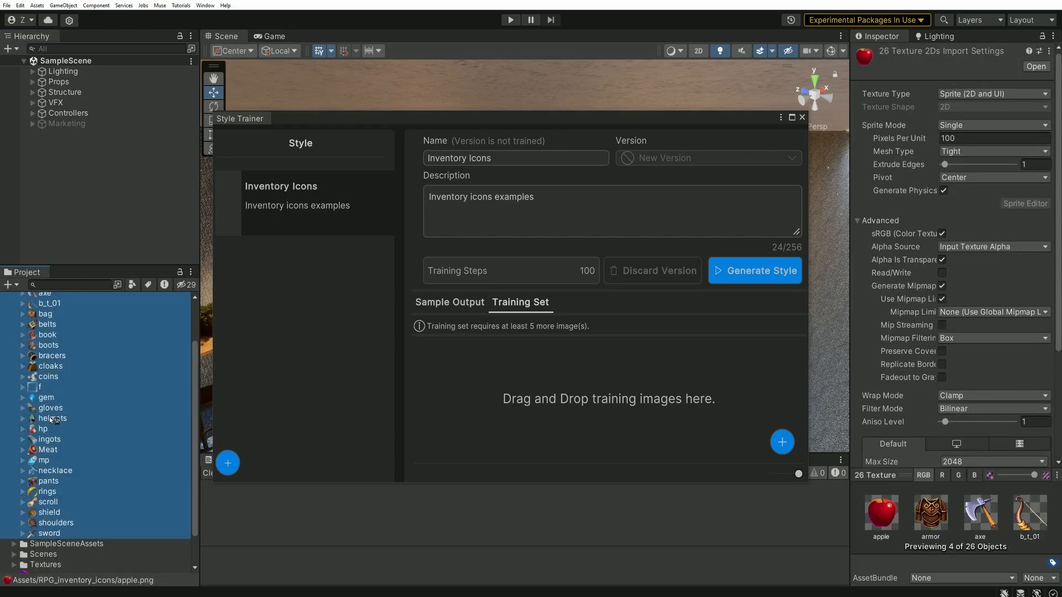
{"action": "left_click_drag", "start_coordinate": [51, 533], "coordinate": [577, 406]}
- Make the Style Trainer window taller and wider, and look through the added training images
{"action": "left_click_drag", "start_coordinate": [553, 485], "coordinate": [552, 555]}
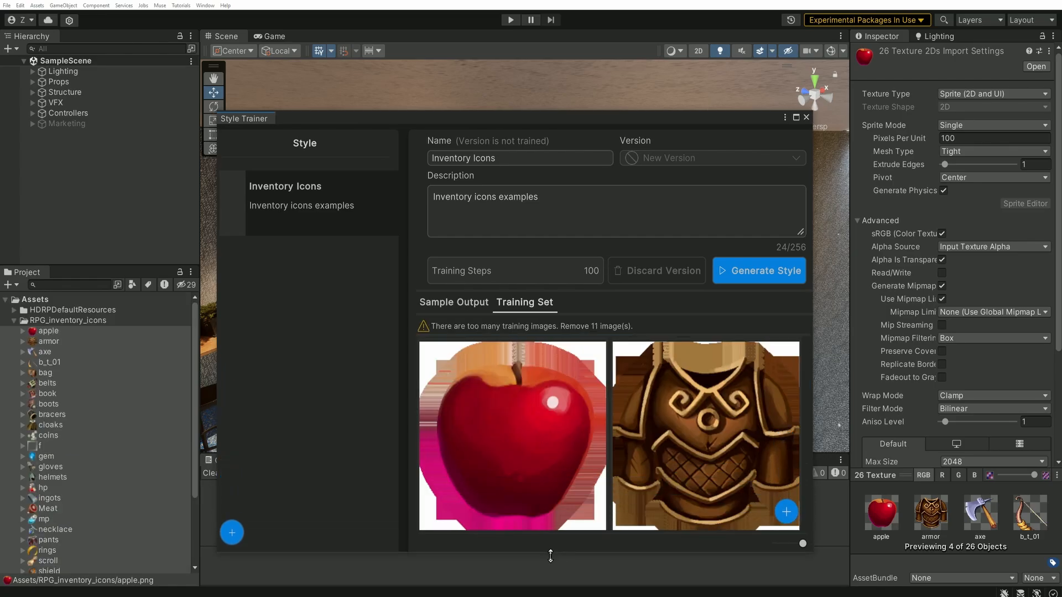
{"action": "left_click_drag", "start_coordinate": [813, 369], "coordinate": [903, 365]}
{"action": "scroll", "coordinate": [819, 389], "scroll_direction": "down", "scroll_amount": 3}
{"action": "scroll", "coordinate": [819, 389], "scroll_direction": "down", "scroll_amount": 2}
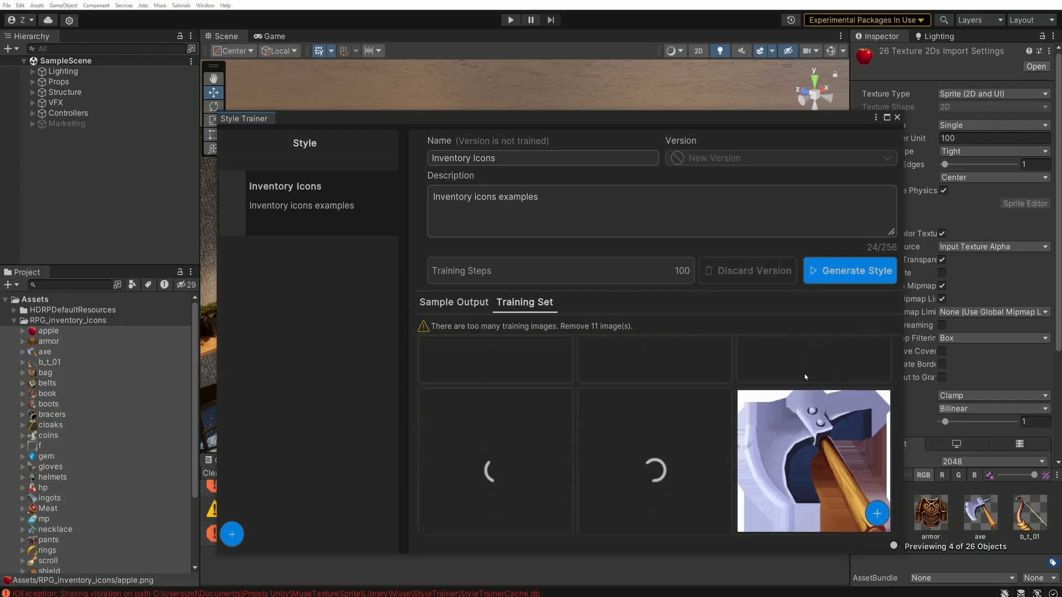
{"action": "scroll", "coordinate": [796, 458], "scroll_direction": "down", "scroll_amount": 1}
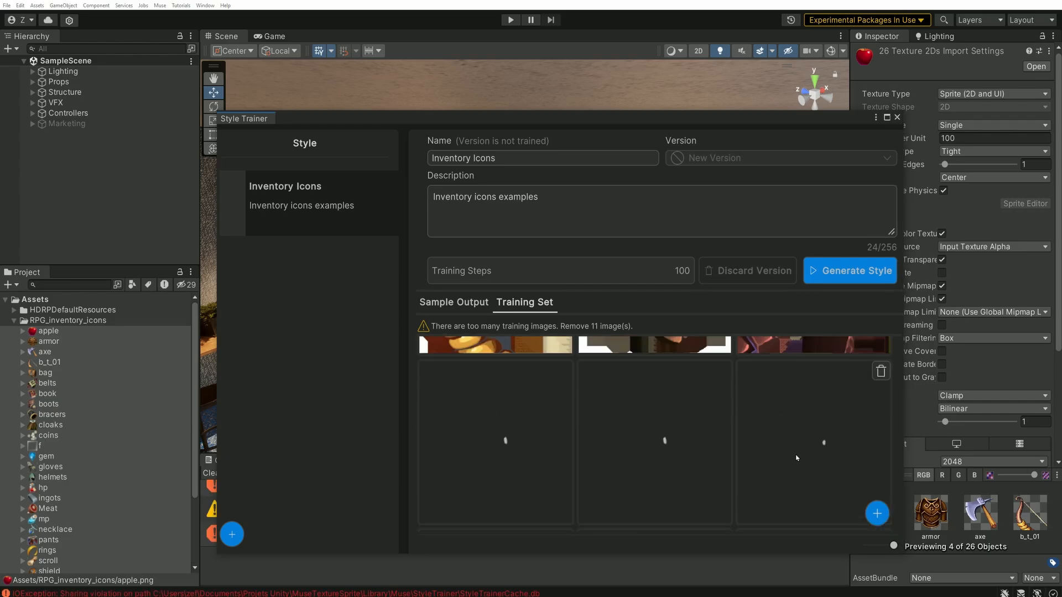
{"action": "scroll", "coordinate": [670, 477], "scroll_direction": "down", "scroll_amount": 3}
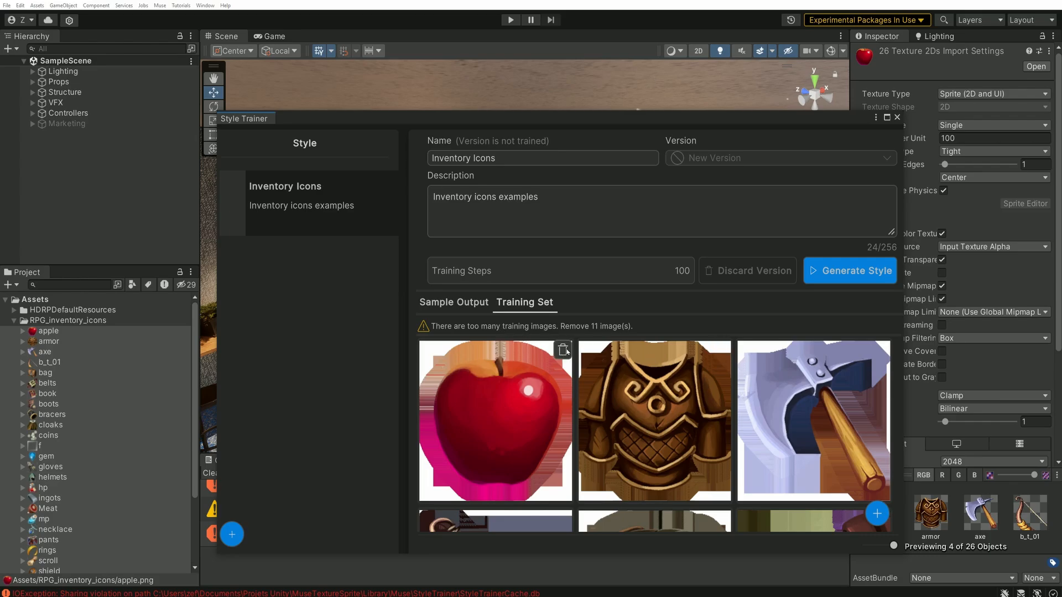
- Remove the apple and the other surplus images from the training set, and review the remaining equipment icons in a maximized Style Trainer
{"action": "left_click", "coordinate": [562, 350]}
{"action": "scroll", "coordinate": [632, 391], "scroll_direction": "down", "scroll_amount": 10}
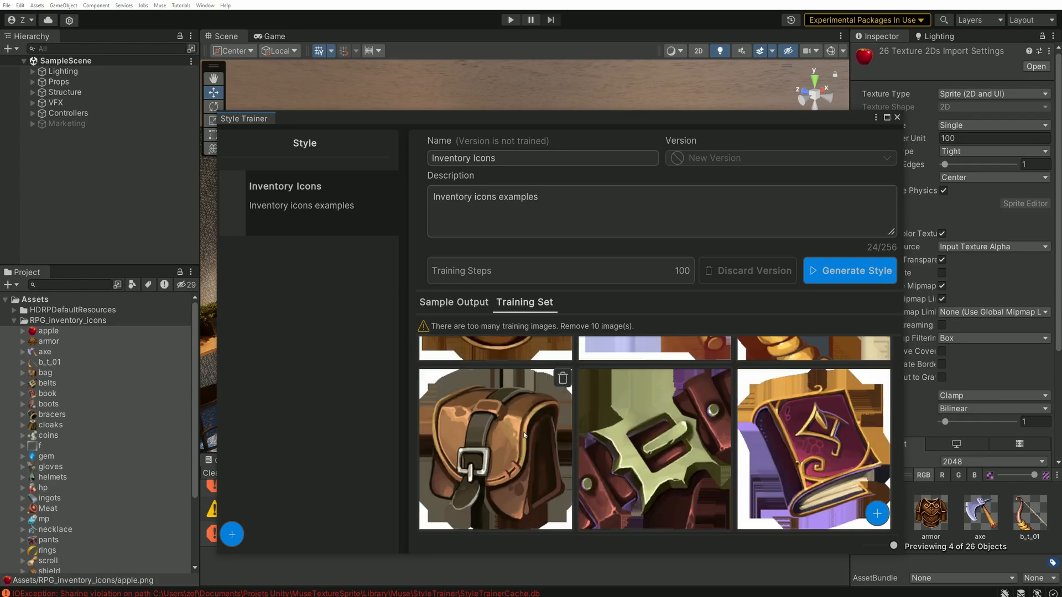
{"action": "key", "text": "shift+space"}
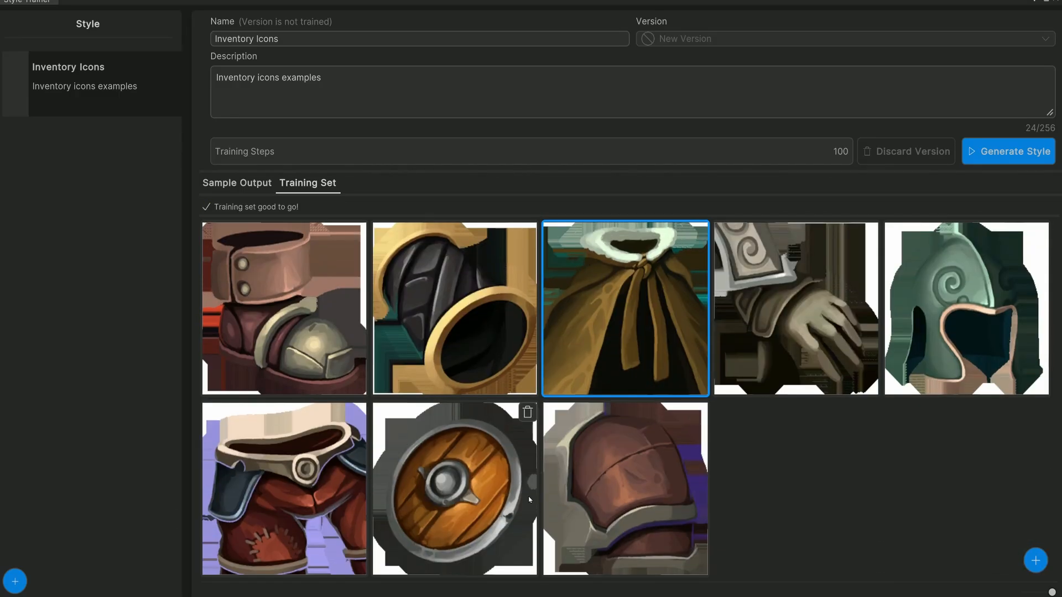
{"action": "scroll", "coordinate": [306, 426], "scroll_direction": "up", "scroll_amount": 3}
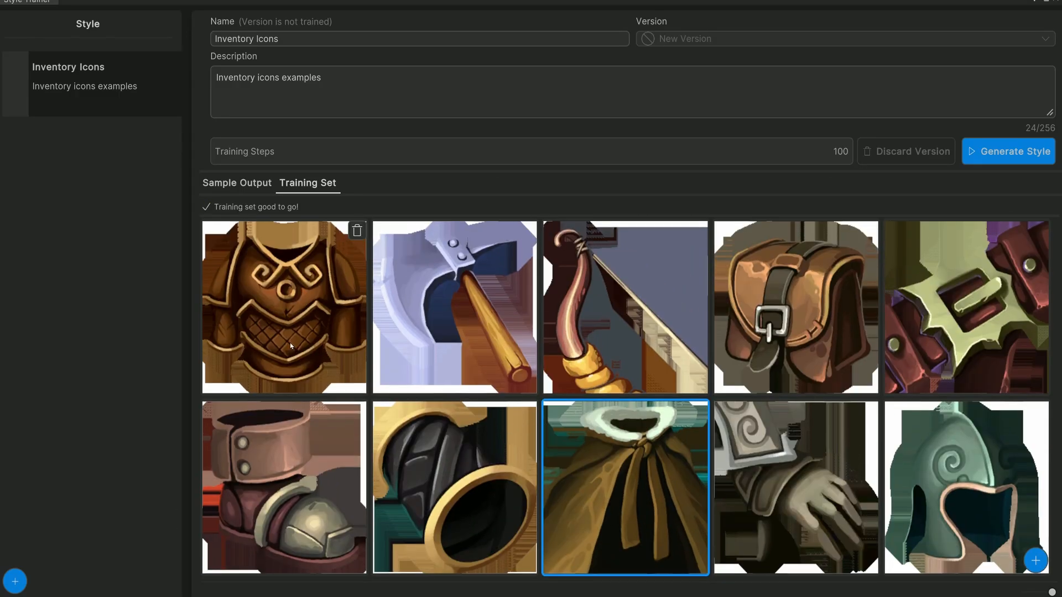
{"action": "scroll", "coordinate": [625, 332], "scroll_direction": "down", "scroll_amount": 3}
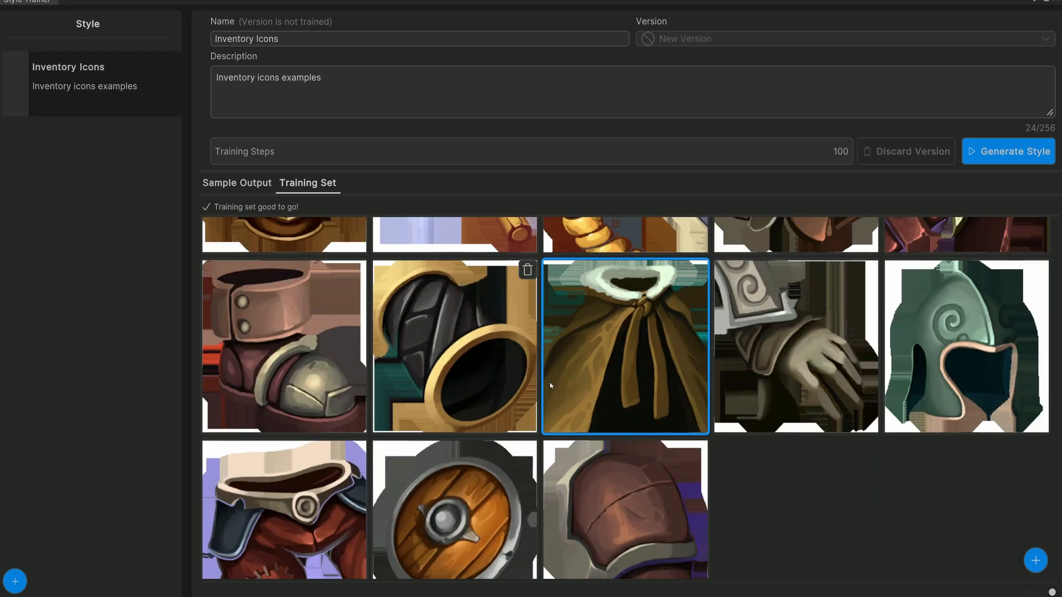
{"action": "scroll", "coordinate": [581, 332], "scroll_direction": "down", "scroll_amount": 1}
{"action": "scroll", "coordinate": [636, 415], "scroll_direction": "up", "scroll_amount": 3}
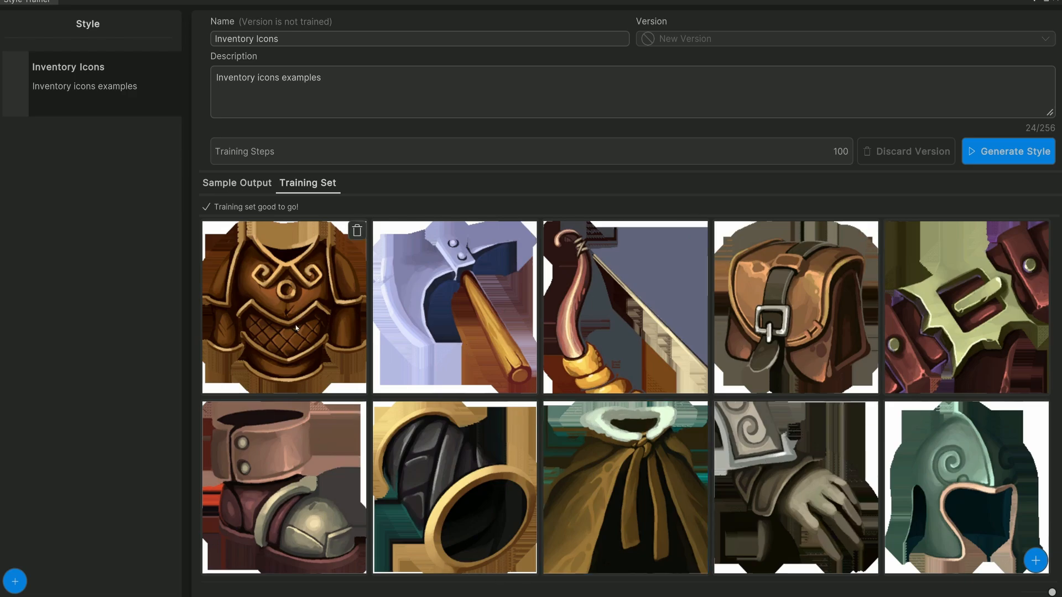
- Add three sample output prompts: "Equipment Icons", "Fantasy armor icons" and "Fantasy weapons icons"
{"action": "left_click", "coordinate": [236, 183]}
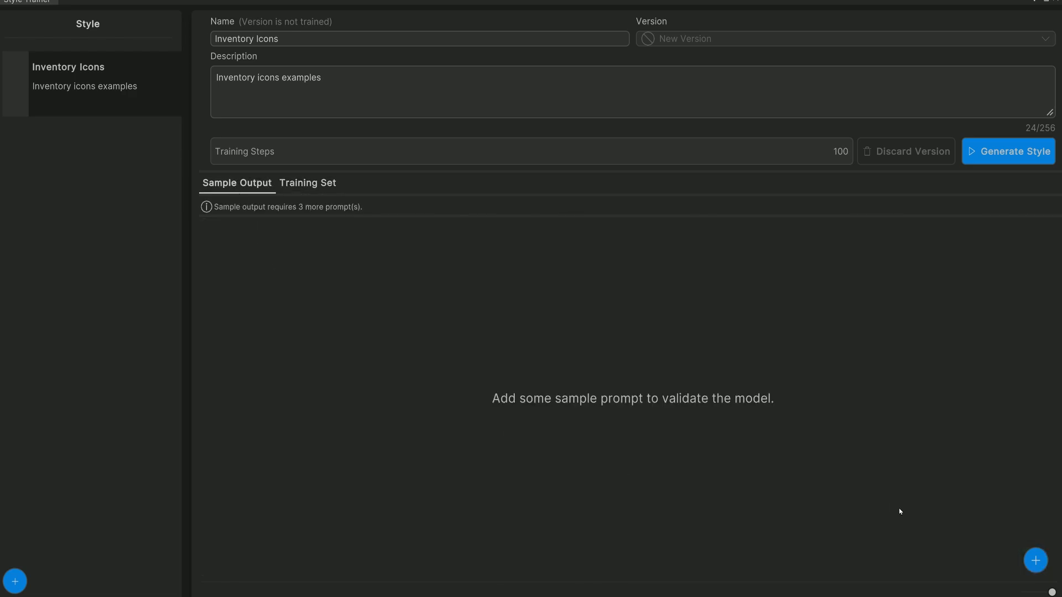
{"action": "left_click", "coordinate": [1035, 560]}
{"action": "left_click", "coordinate": [285, 383]}
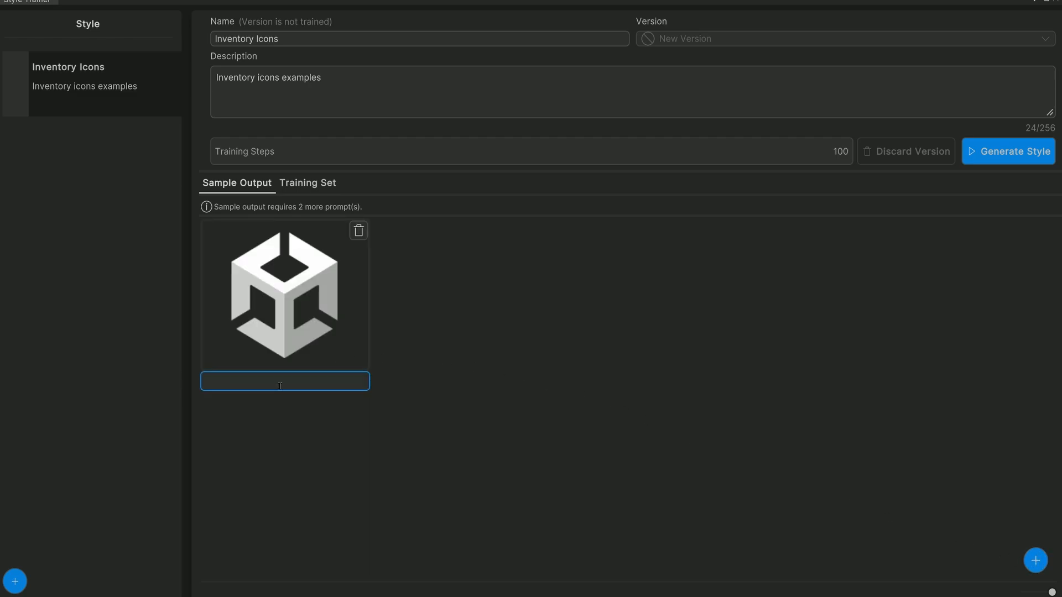
{"action": "type", "text": "Equipment Icons"}
{"action": "key", "text": "Return"}
{"action": "type", "text": "Fantasy armor icons"}
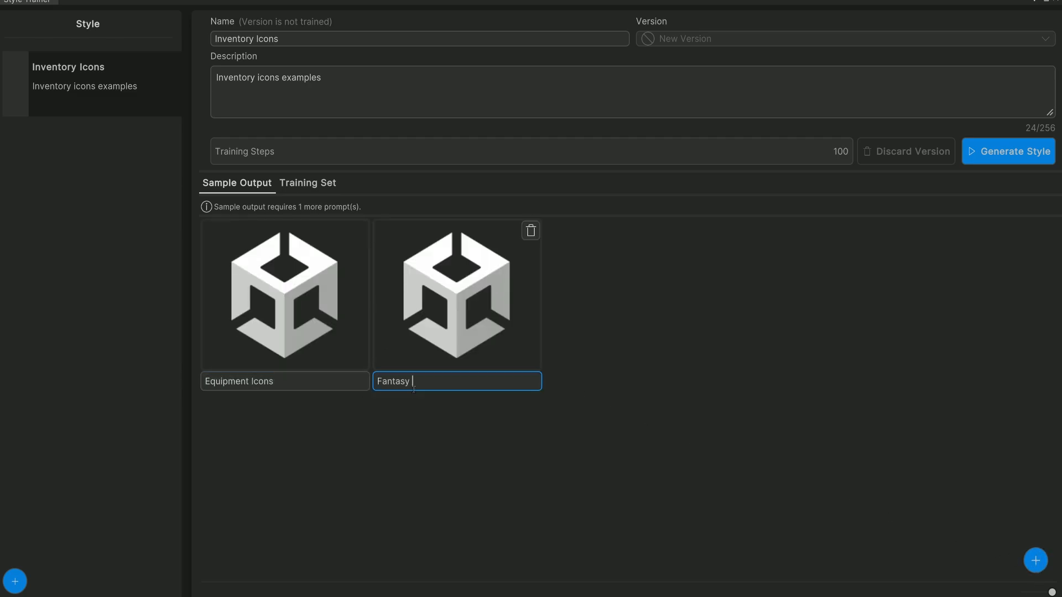
{"action": "key", "text": "Return"}
{"action": "type", "text": "Fantasy weapons icons"}
{"action": "key", "text": "Return"}
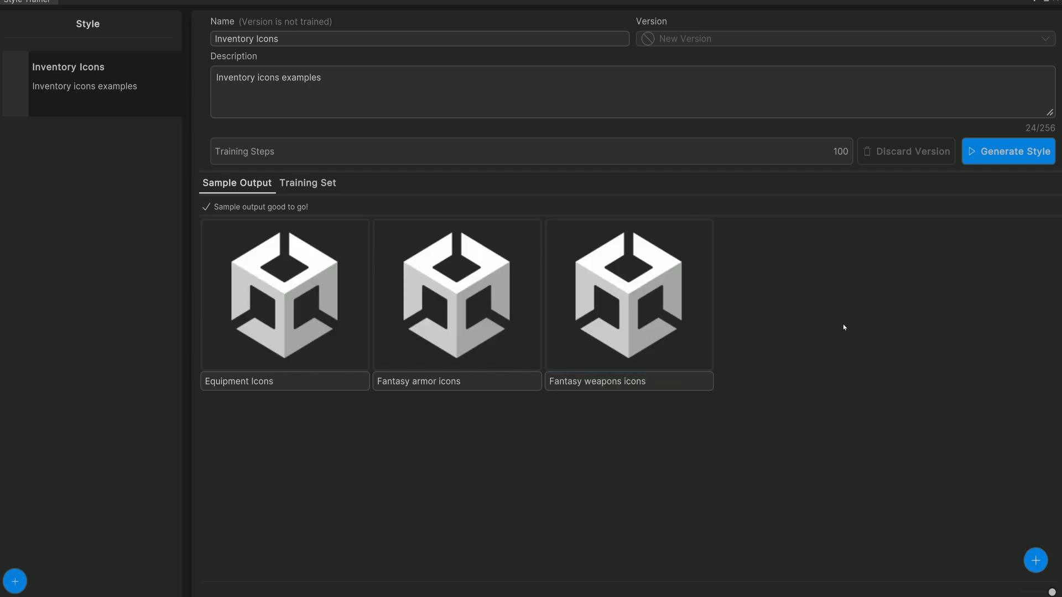
- Check the training set against the sample prompts and generate the Inventory Icons style
{"action": "left_click", "coordinate": [307, 183]}
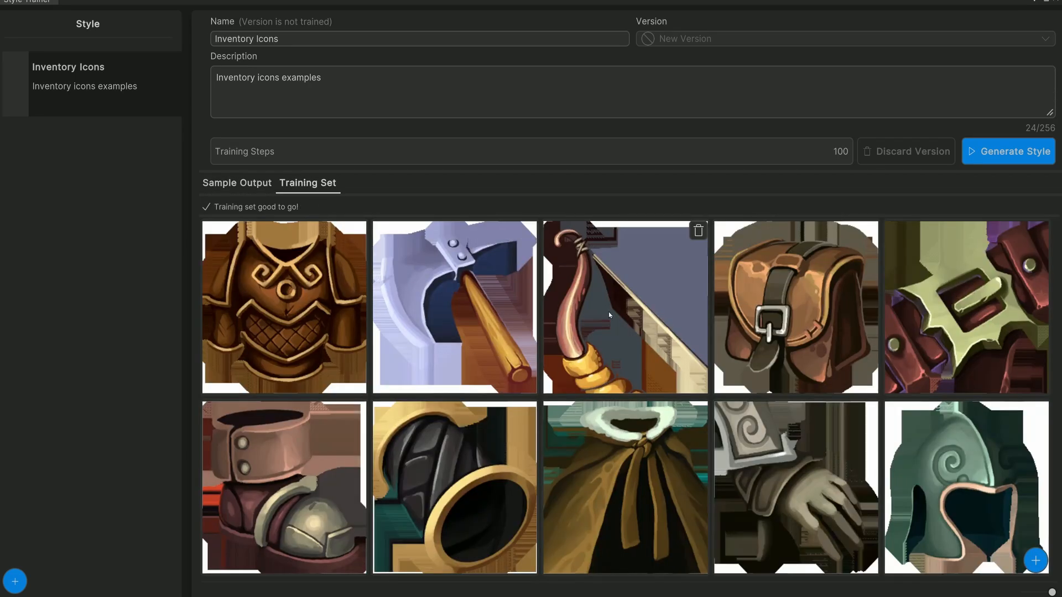
{"action": "left_click", "coordinate": [245, 183]}
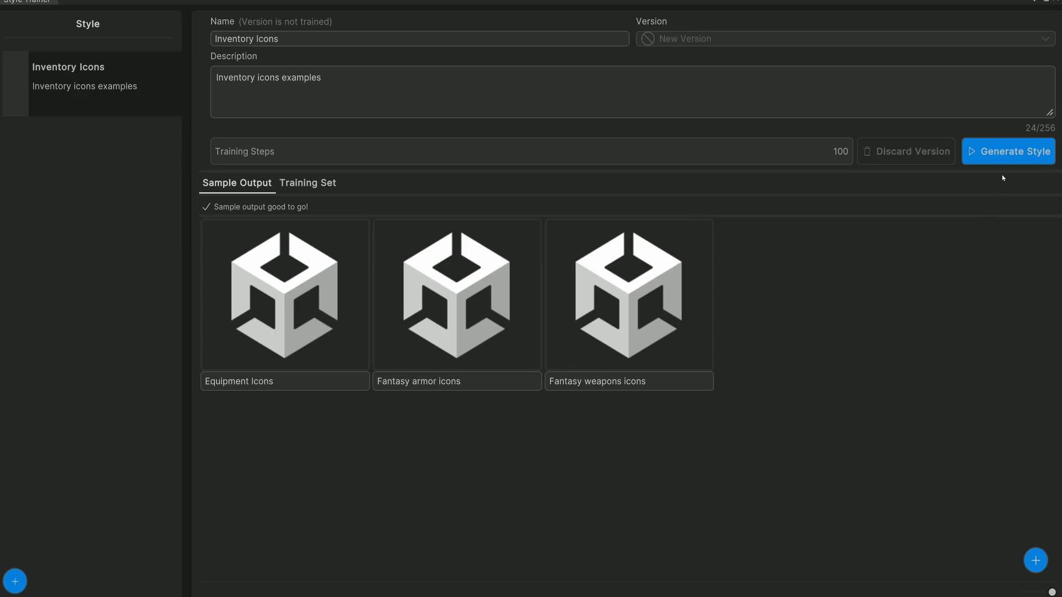
{"action": "left_click", "coordinate": [1013, 153]}
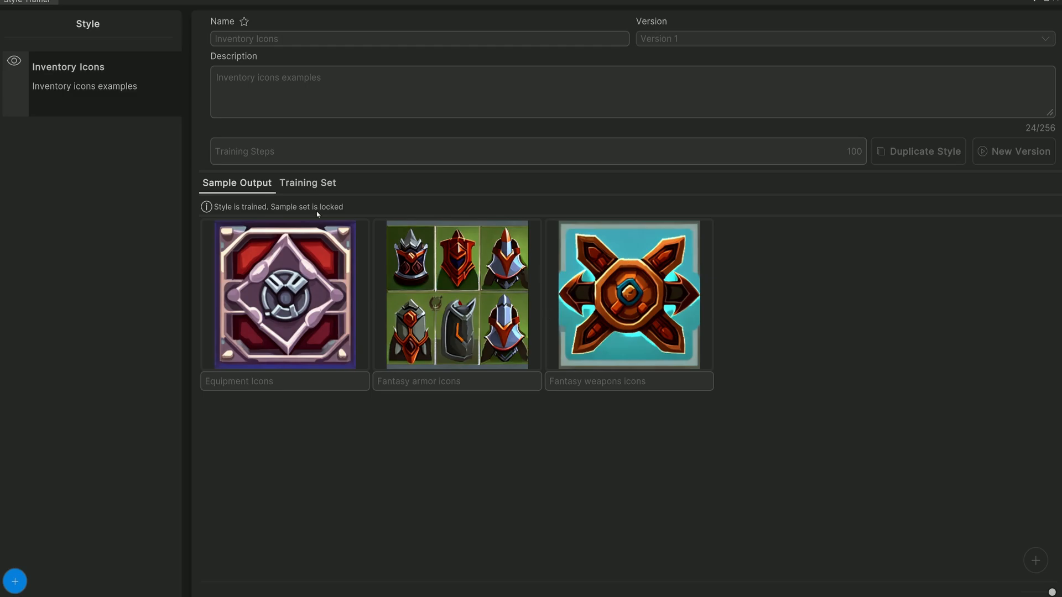
- Examine the trained style's training set and compare it with the generated sample output images
{"action": "left_click", "coordinate": [301, 182]}
{"action": "scroll", "coordinate": [782, 311], "scroll_direction": "down", "scroll_amount": 2}
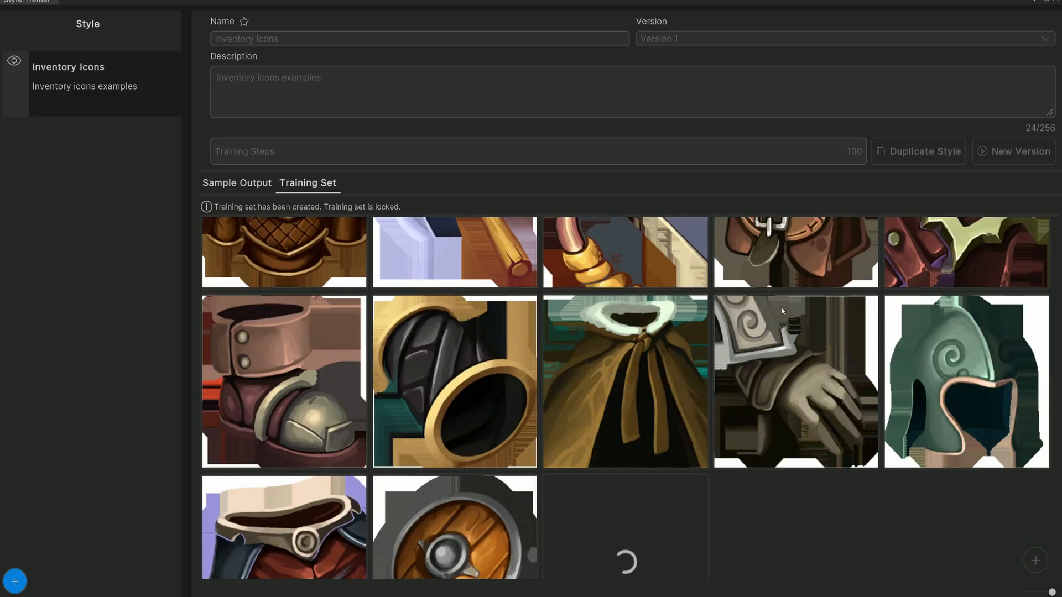
{"action": "scroll", "coordinate": [578, 286], "scroll_direction": "down", "scroll_amount": 2}
{"action": "scroll", "coordinate": [451, 366], "scroll_direction": "up", "scroll_amount": 3}
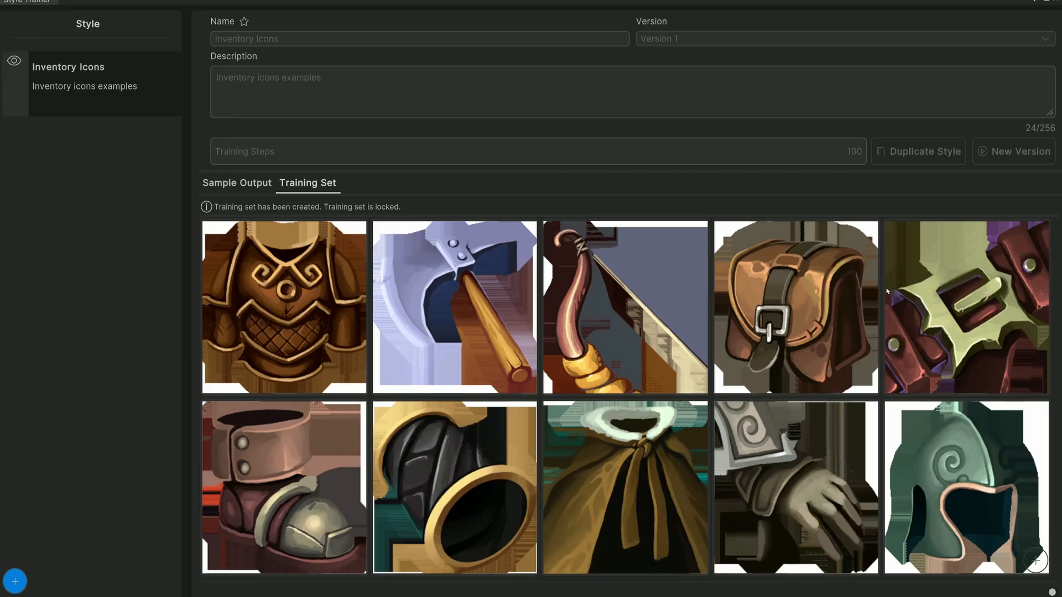
{"action": "scroll", "coordinate": [440, 271], "scroll_direction": "down", "scroll_amount": 3}
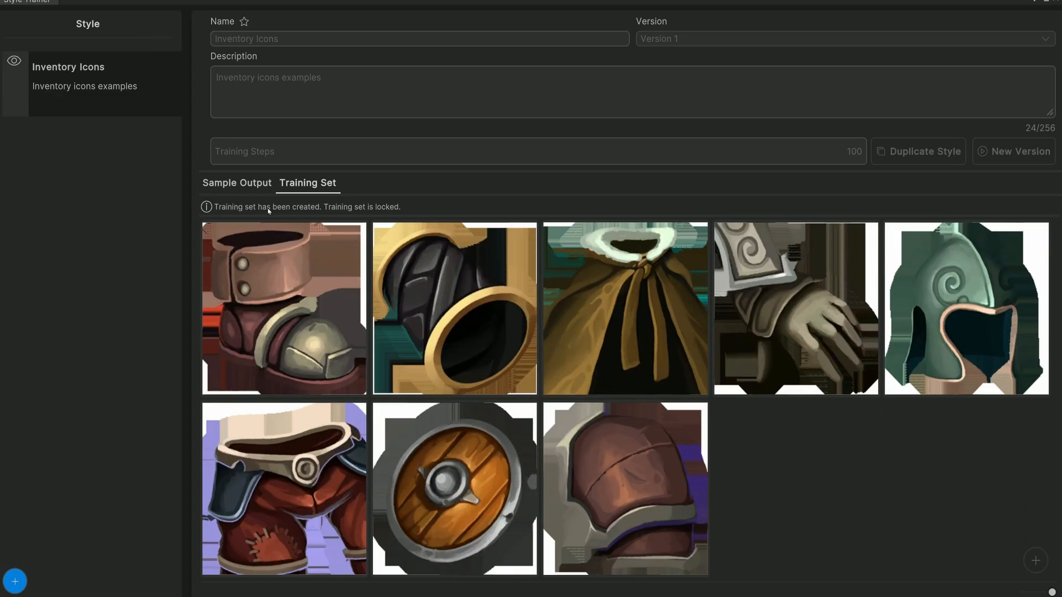
{"action": "left_click", "coordinate": [236, 183]}
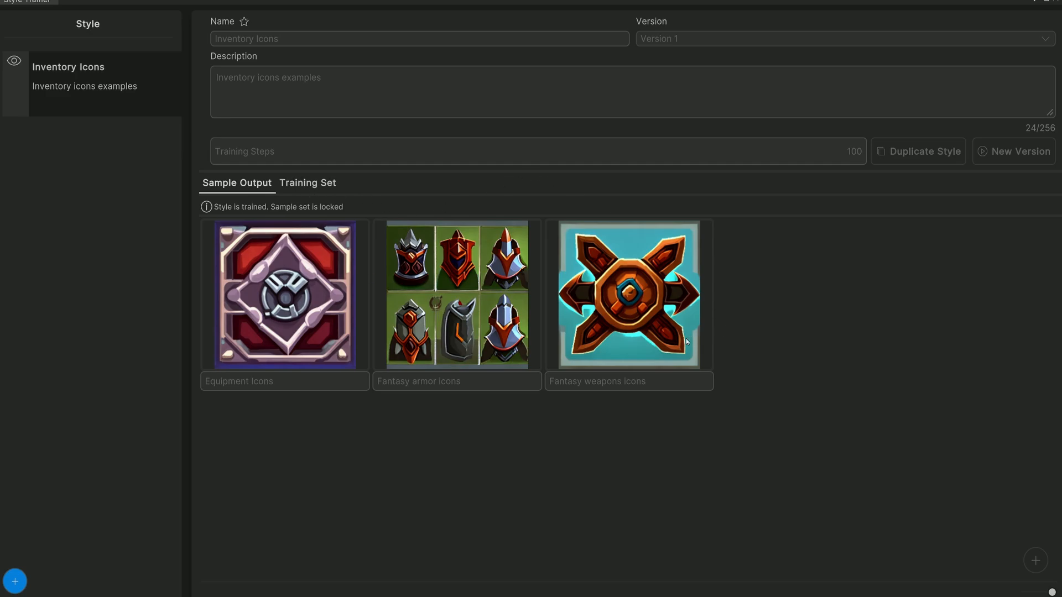
{"action": "left_click", "coordinate": [134, 90]}
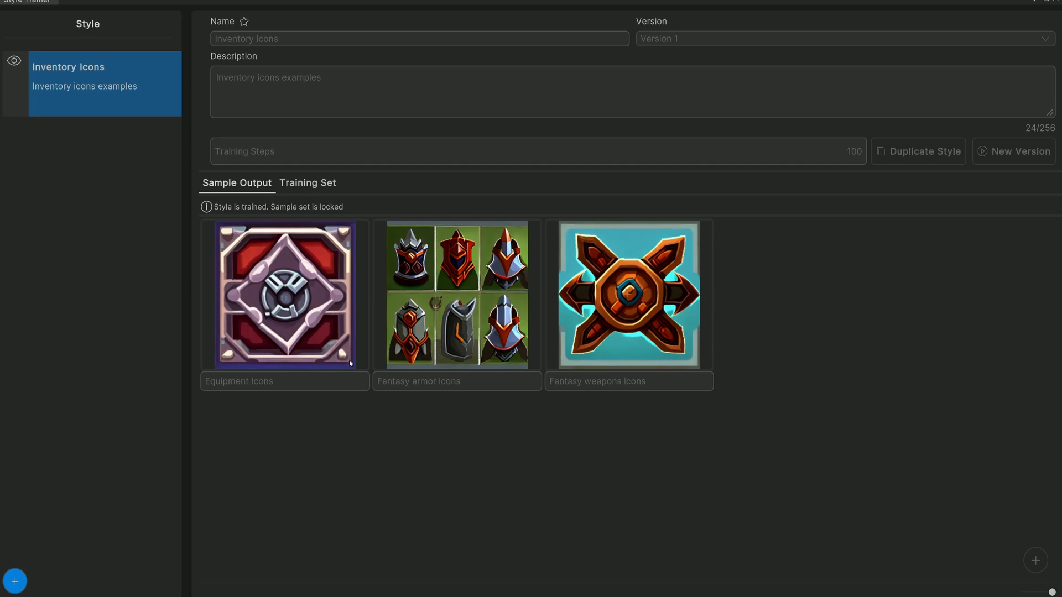
- Replace the Style Trainer with a new Muse sprite generator and set its style to Inventory Icons
{"action": "left_click", "coordinate": [1055, 2]}
{"action": "left_click", "coordinate": [160, 5]}
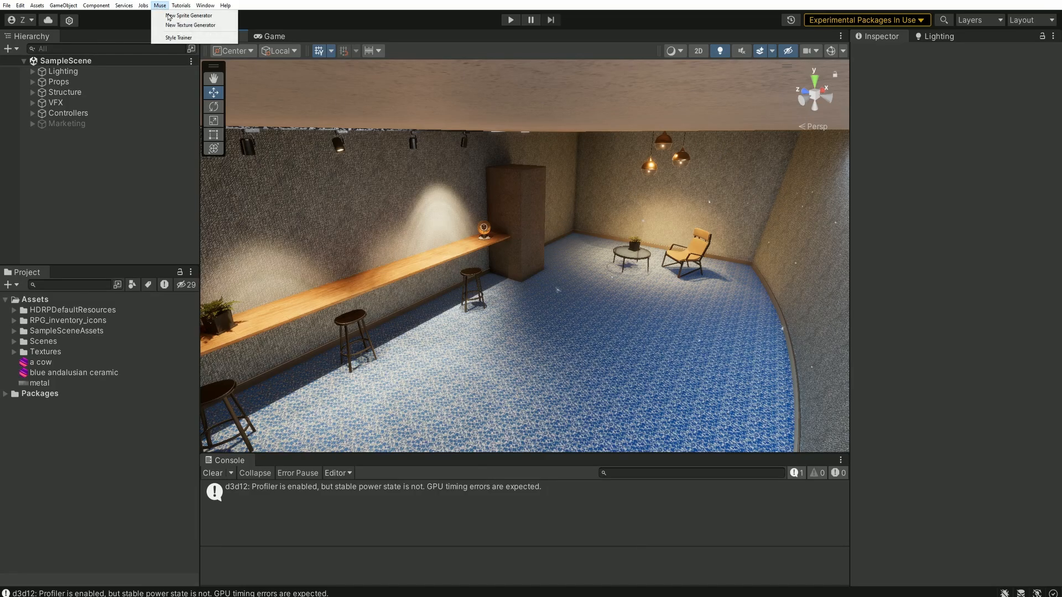
{"action": "left_click", "coordinate": [180, 17]}
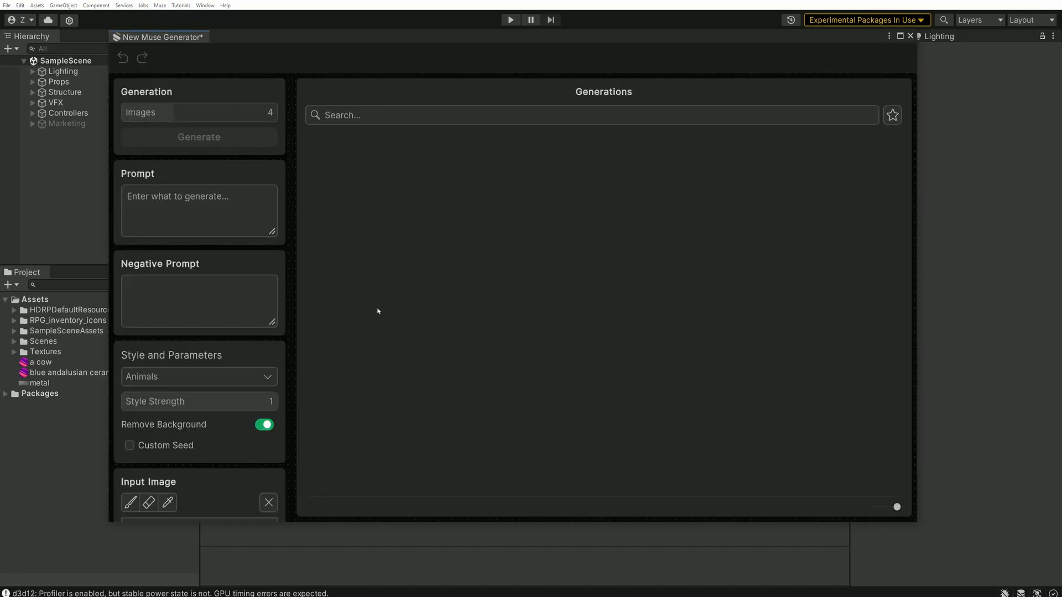
{"action": "left_click", "coordinate": [221, 381]}
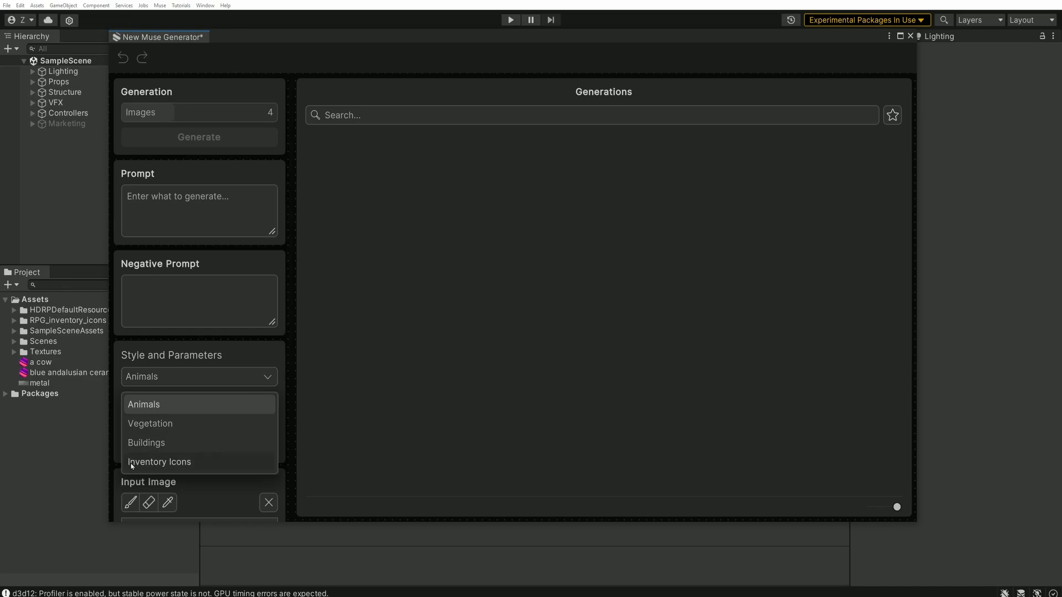
{"action": "left_click", "coordinate": [168, 463]}
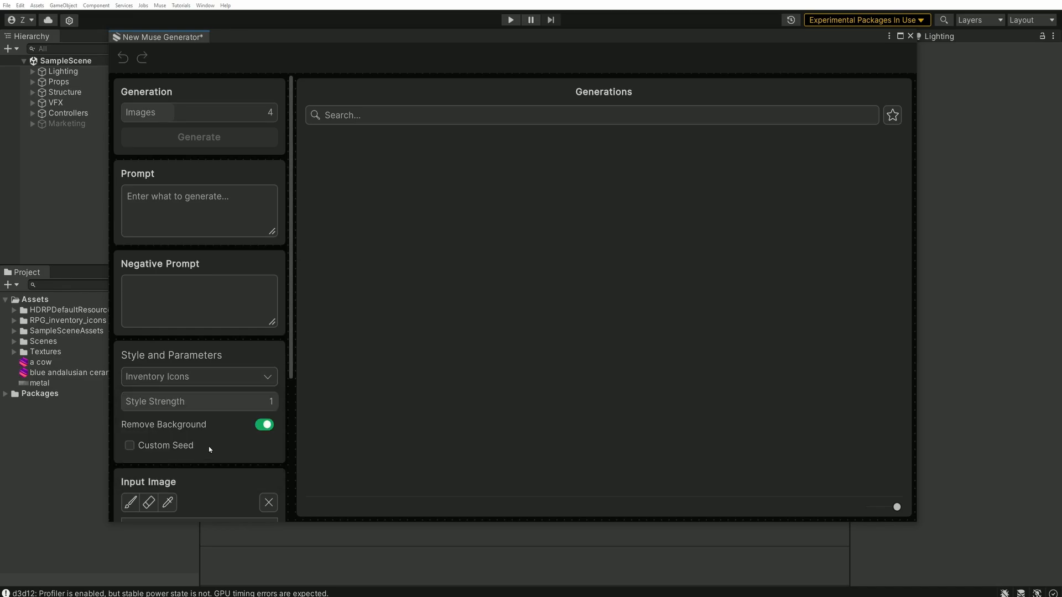
- Enlarge the generator window and generate five sprites from the prompt "Shield" in the Inventory Icons style
{"action": "left_click", "coordinate": [899, 36]}
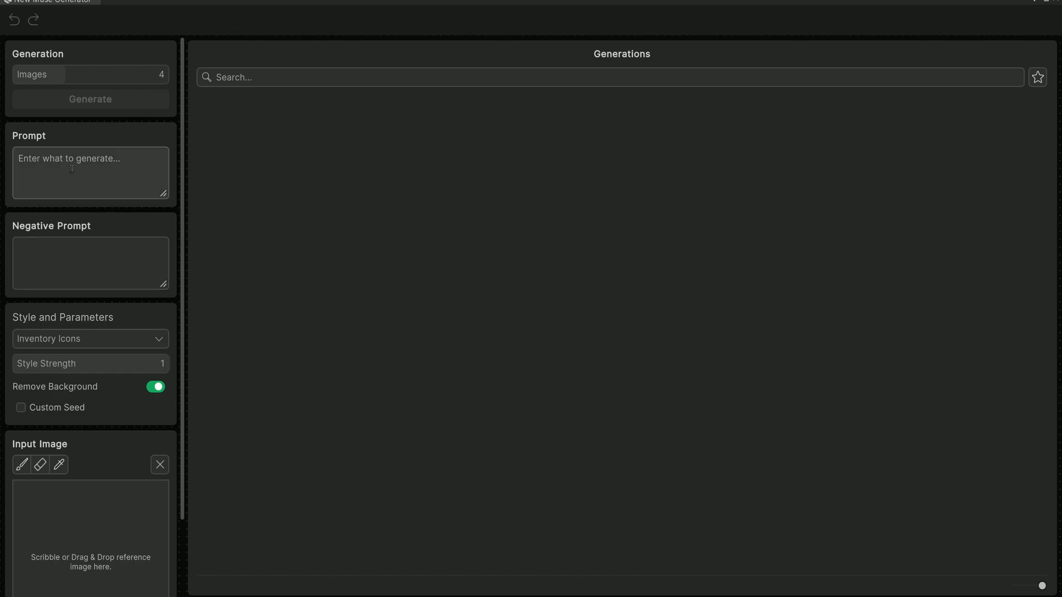
{"action": "left_click", "coordinate": [118, 170]}
{"action": "type", "text": "Shield"}
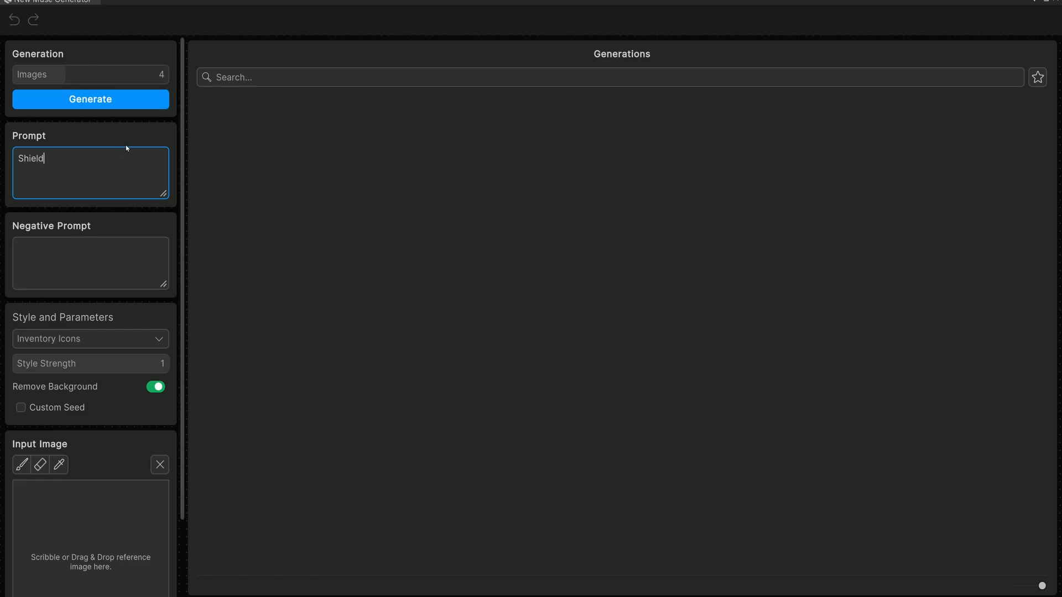
{"action": "left_click_drag", "start_coordinate": [75, 77], "coordinate": [83, 77]}
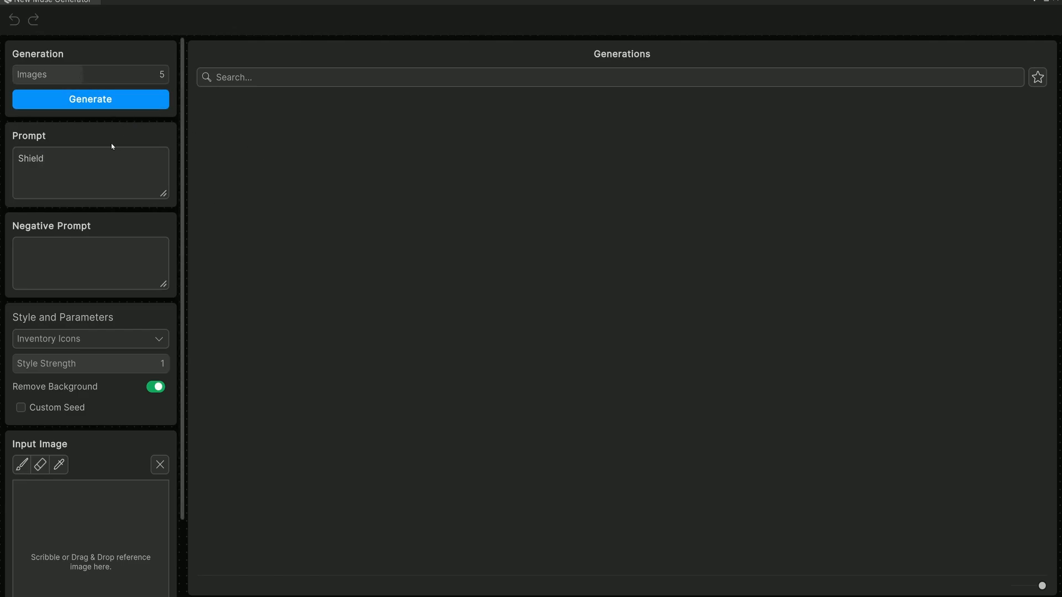
{"action": "left_click", "coordinate": [78, 101]}
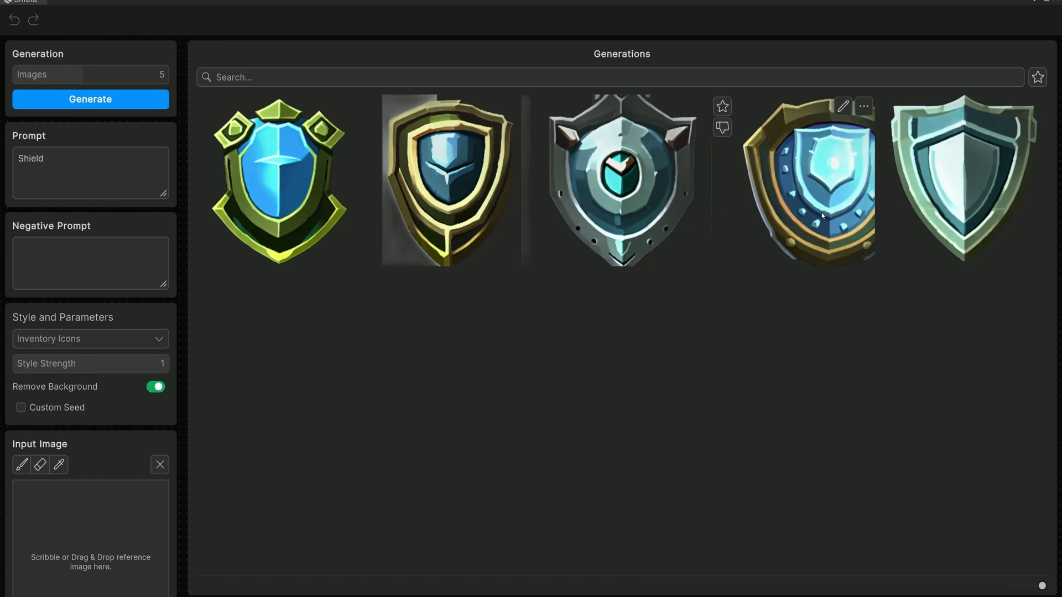
- Uncover the Style Trainer behind the generator and compare the Inventory Icons training set with the generated shield sprites
{"action": "left_click", "coordinate": [1045, 2]}
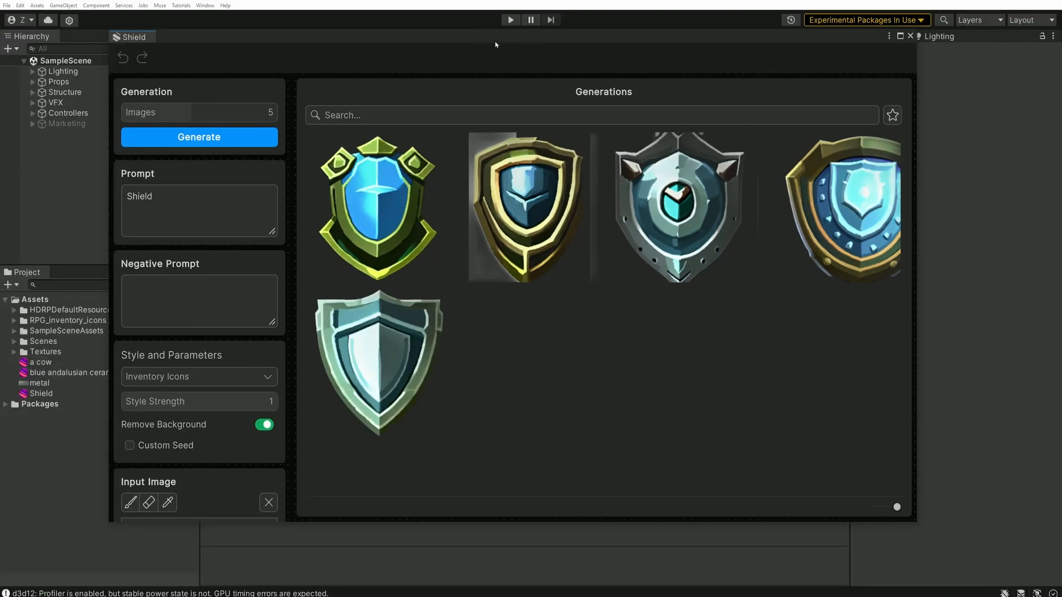
{"action": "left_click_drag", "start_coordinate": [495, 44], "coordinate": [715, 166]}
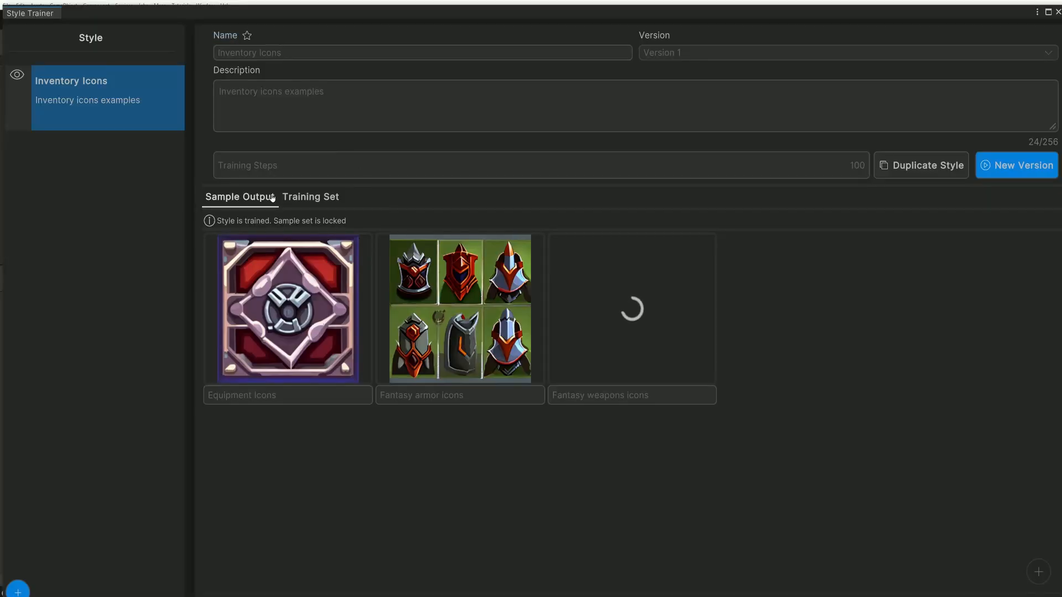
{"action": "left_click", "coordinate": [285, 197]}
{"action": "scroll", "coordinate": [763, 332], "scroll_direction": "down", "scroll_amount": 3}
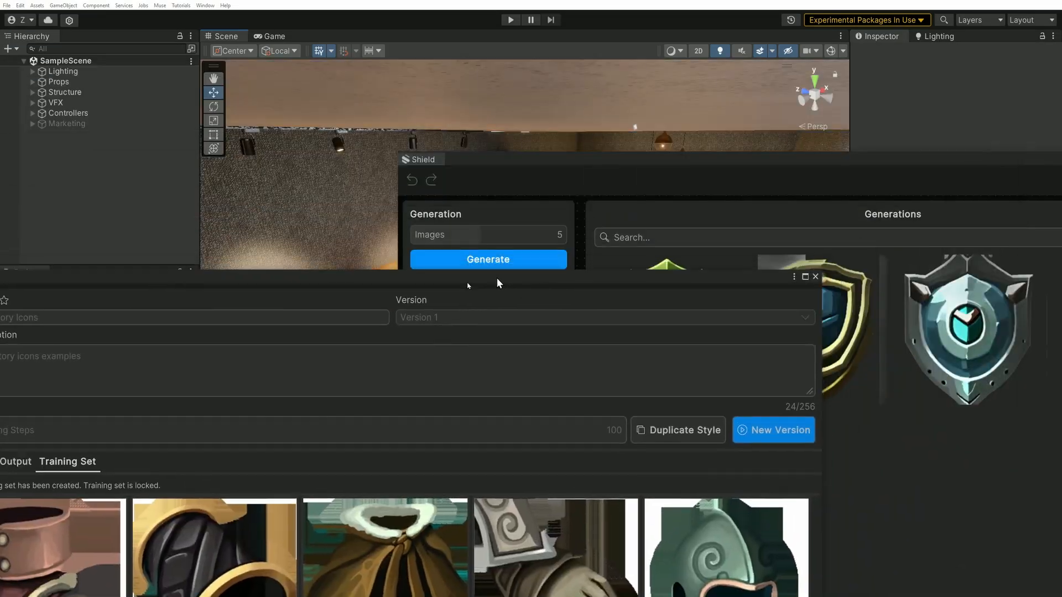
{"action": "left_click_drag", "start_coordinate": [825, 160], "coordinate": [547, 81]}
{"action": "mouse_move", "coordinate": [588, 269]}
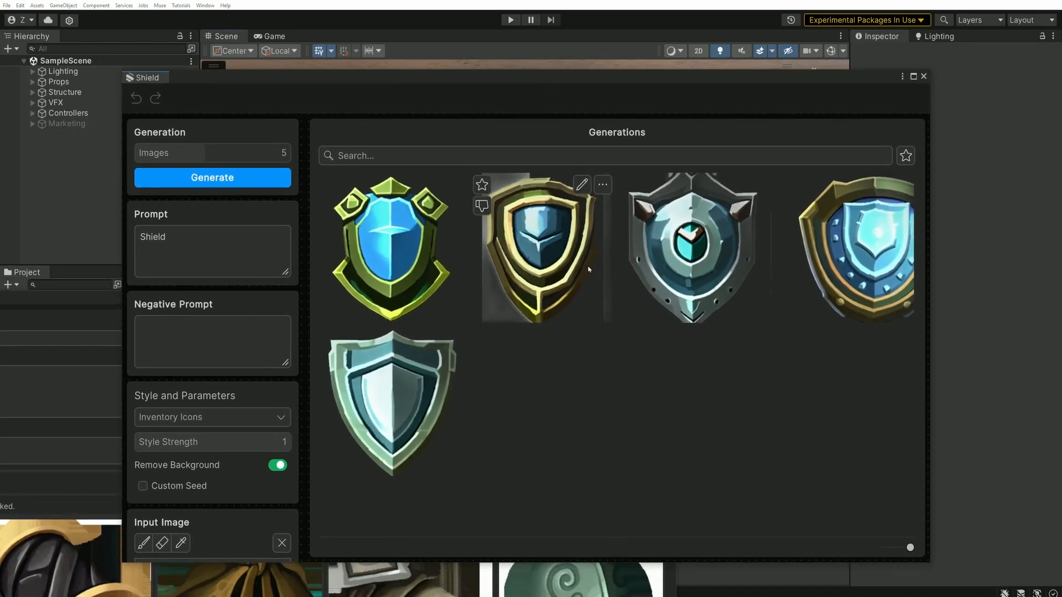
{"action": "mouse_move", "coordinate": [675, 259]}
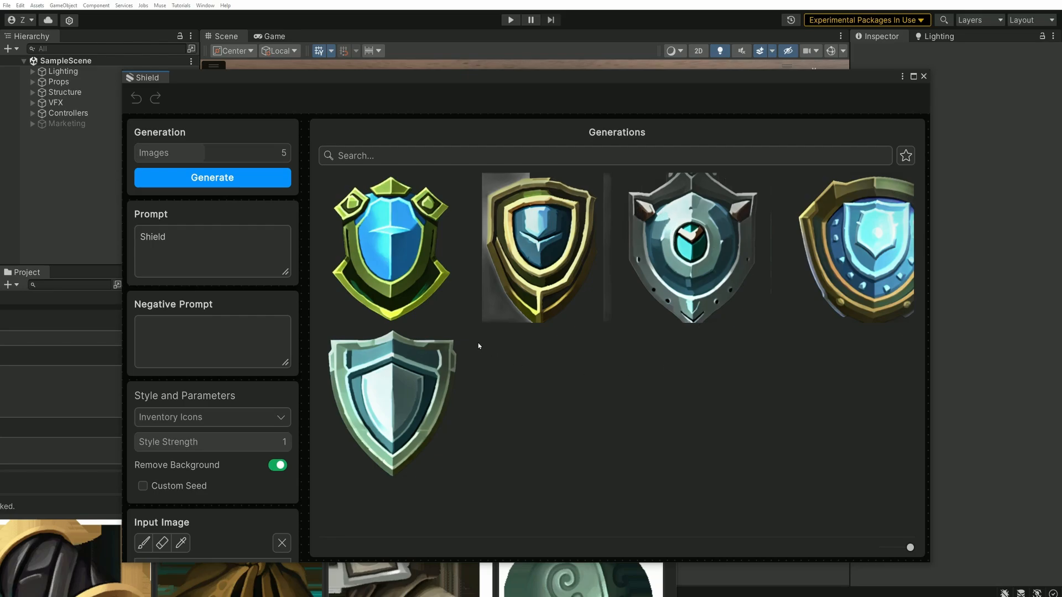
{"action": "mouse_move", "coordinate": [345, 364]}
{"action": "mouse_move", "coordinate": [368, 264]}
- Maximize the generator again, generate five sprites from the prompt "Potion" and inspect the individual results
{"action": "left_click", "coordinate": [913, 76]}
{"action": "left_click", "coordinate": [65, 165]}
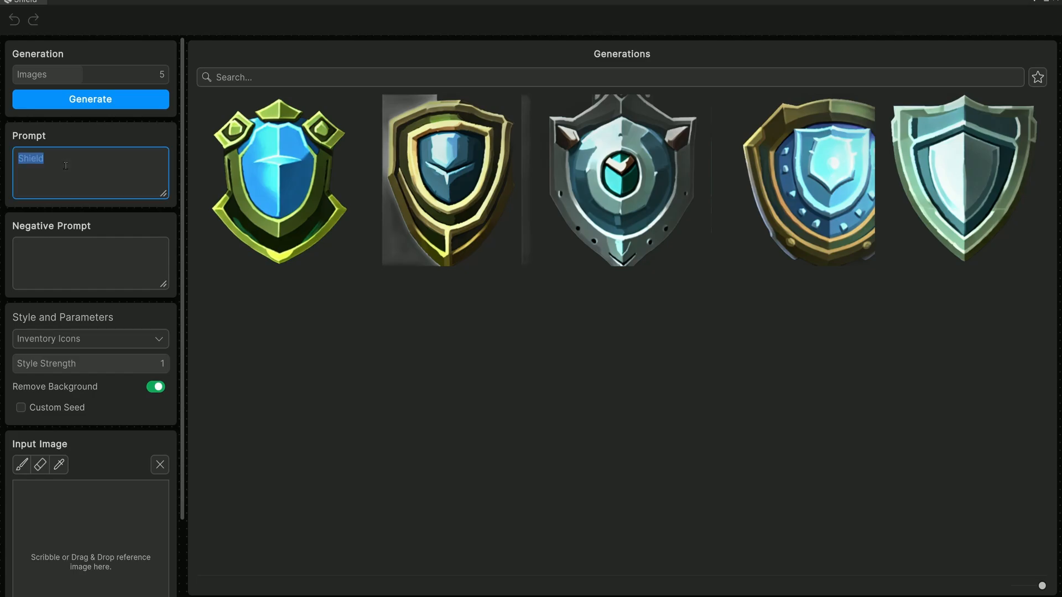
{"action": "type", "text": "Potion"}
{"action": "left_click", "coordinate": [108, 105]}
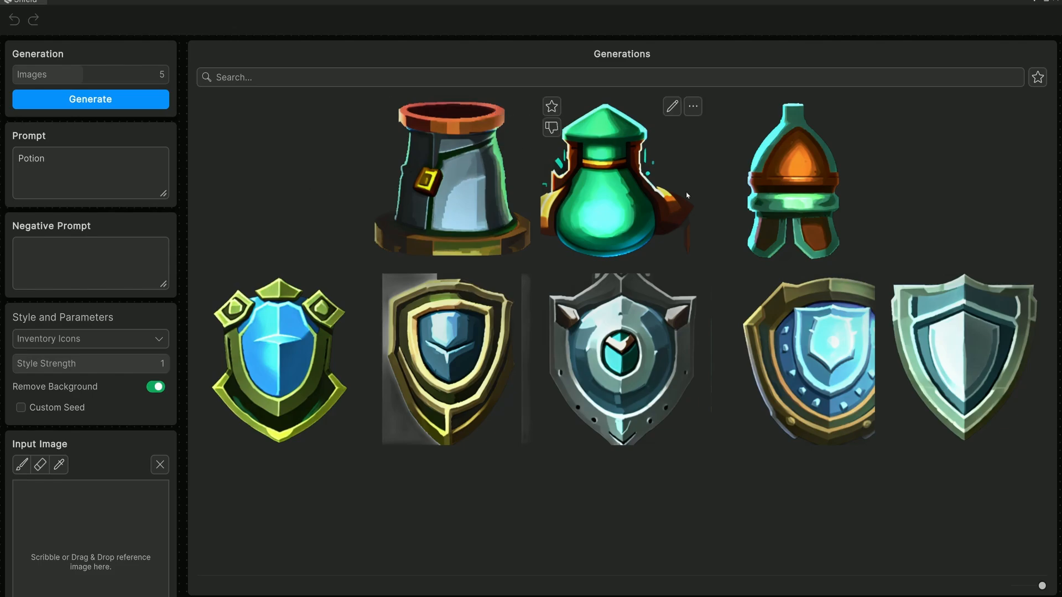
{"action": "left_click", "coordinate": [320, 209]}
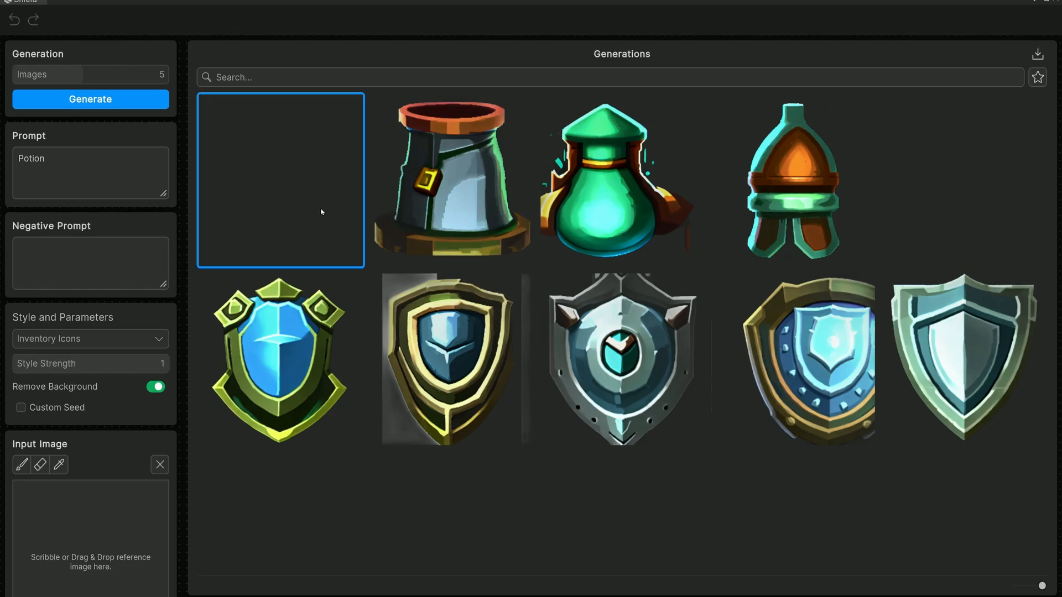
{"action": "left_click", "coordinate": [436, 202]}
{"action": "left_click", "coordinate": [613, 188]}
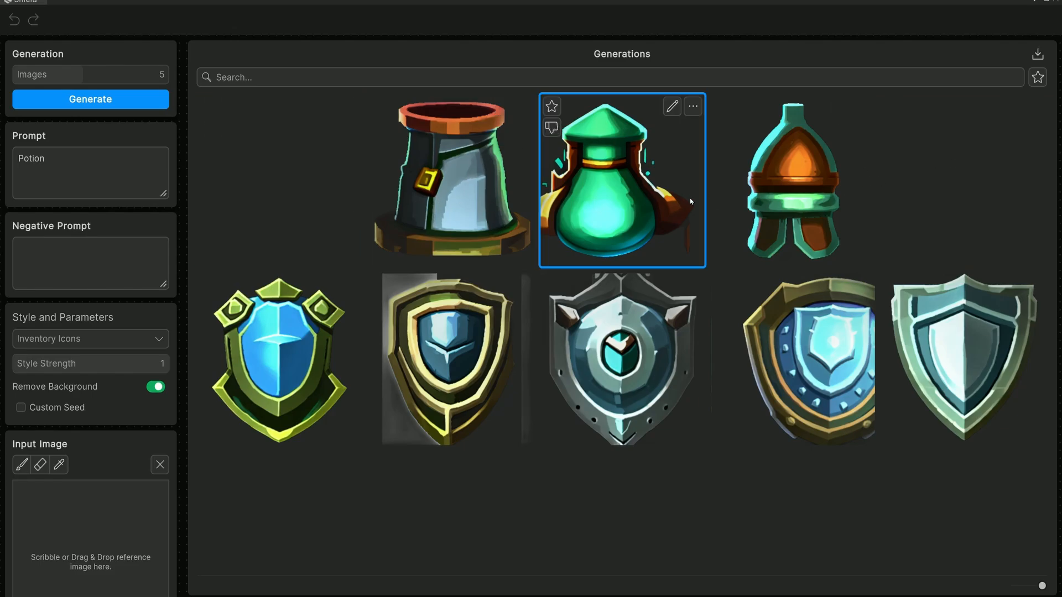
{"action": "left_click", "coordinate": [774, 198]}
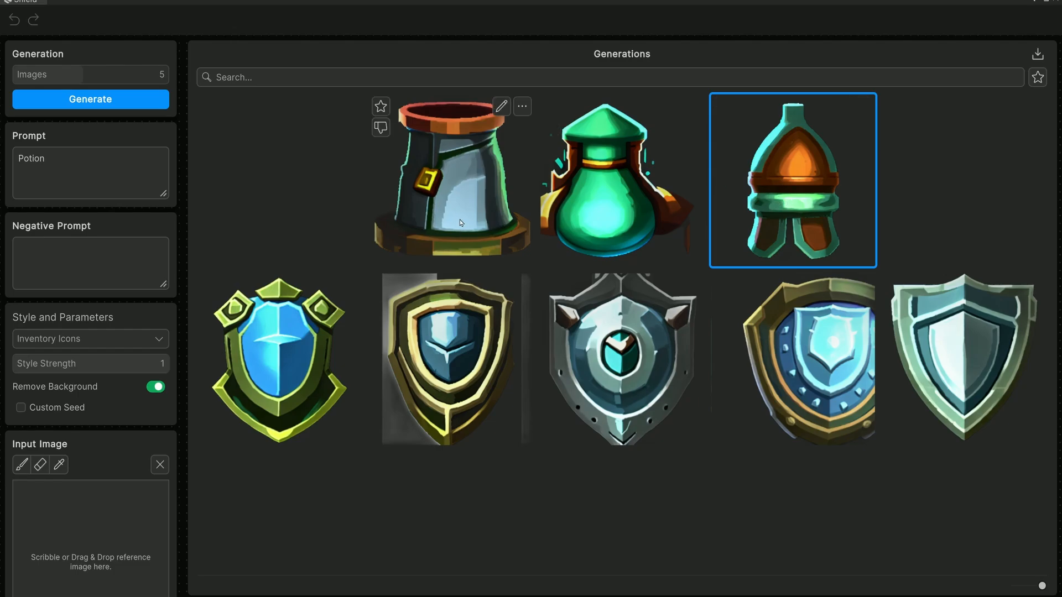
- Add "Health" and "Red" to the front of the potion prompt and generate a new batch of sprites
{"action": "left_click", "coordinate": [114, 167]}
{"action": "key", "text": "ctrl+a"}
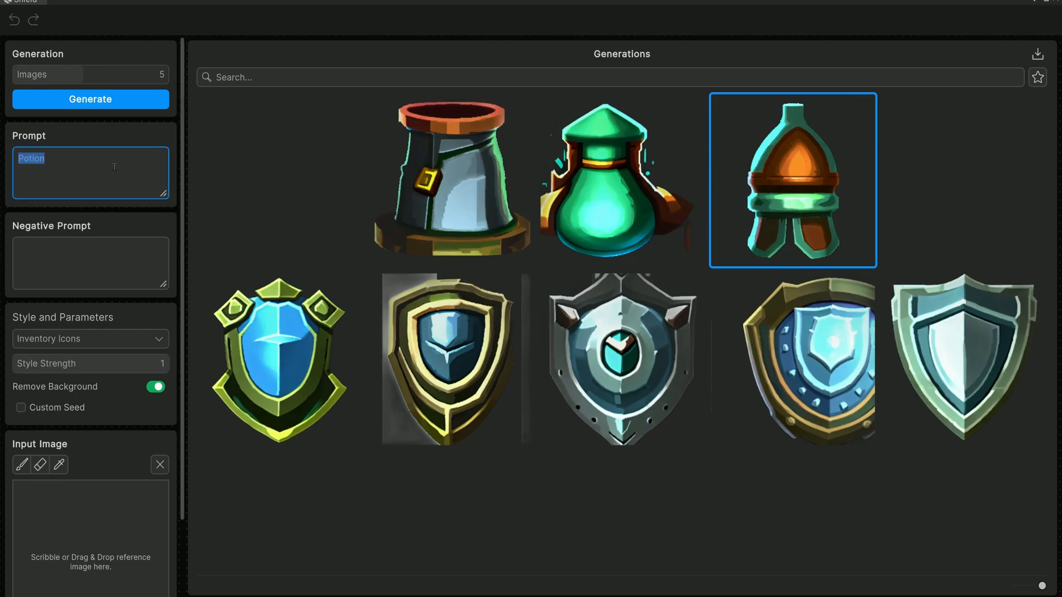
{"action": "key", "text": "Home"}
{"action": "type", "text": "Health"}
{"action": "key", "text": "ctrl+a"}
{"action": "key", "text": "End"}
{"action": "key", "text": "ctrl+a"}
{"action": "key", "text": "Home"}
{"action": "type", "text": "Red"}
{"action": "left_click", "coordinate": [93, 96]}
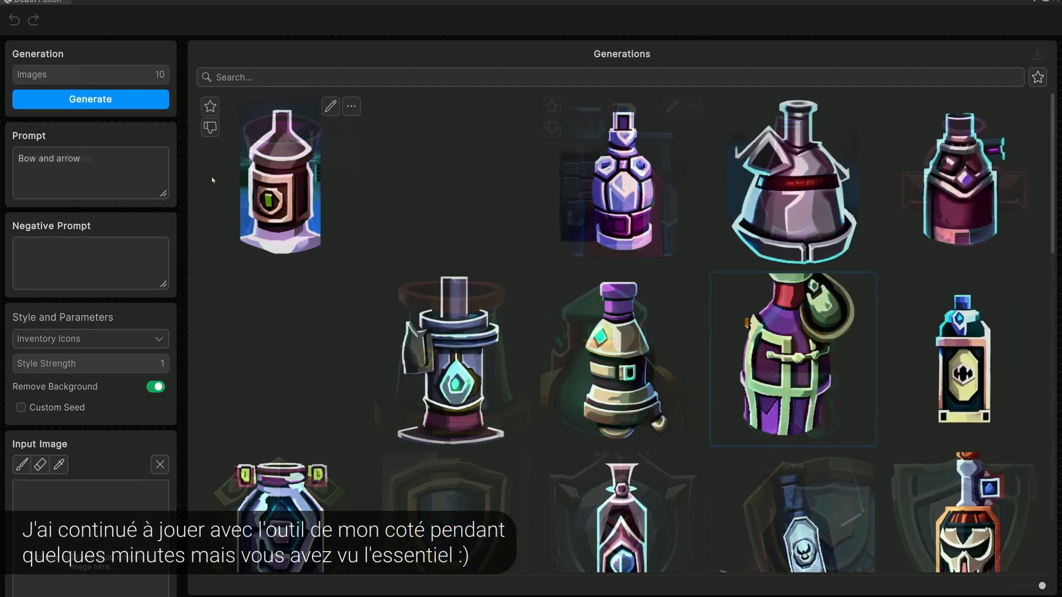
- Generate ten sprites from the prompt "Bow and arrow" and shrink the thumbnails of the generations
{"action": "left_click", "coordinate": [108, 103]}
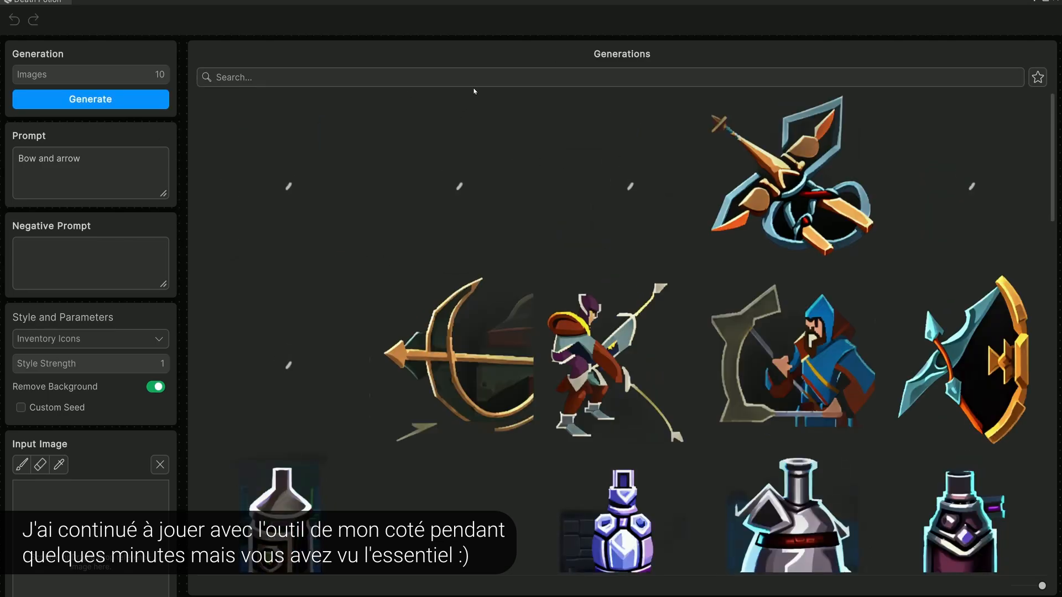
{"action": "scroll", "coordinate": [620, 331], "scroll_direction": "down", "scroll_amount": 7}
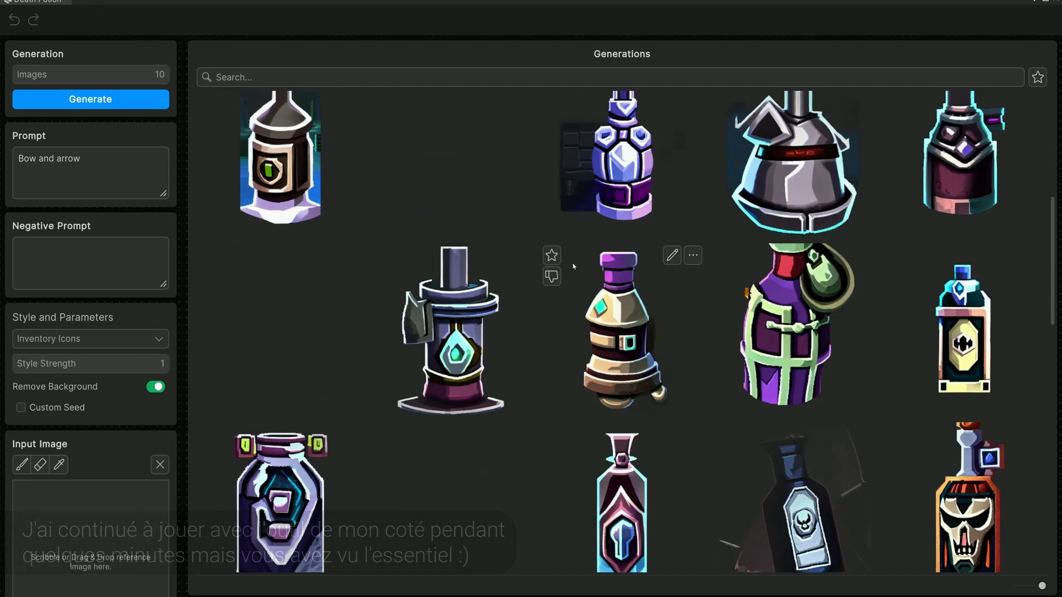
{"action": "left_click_drag", "start_coordinate": [1041, 585], "coordinate": [1027, 586]}
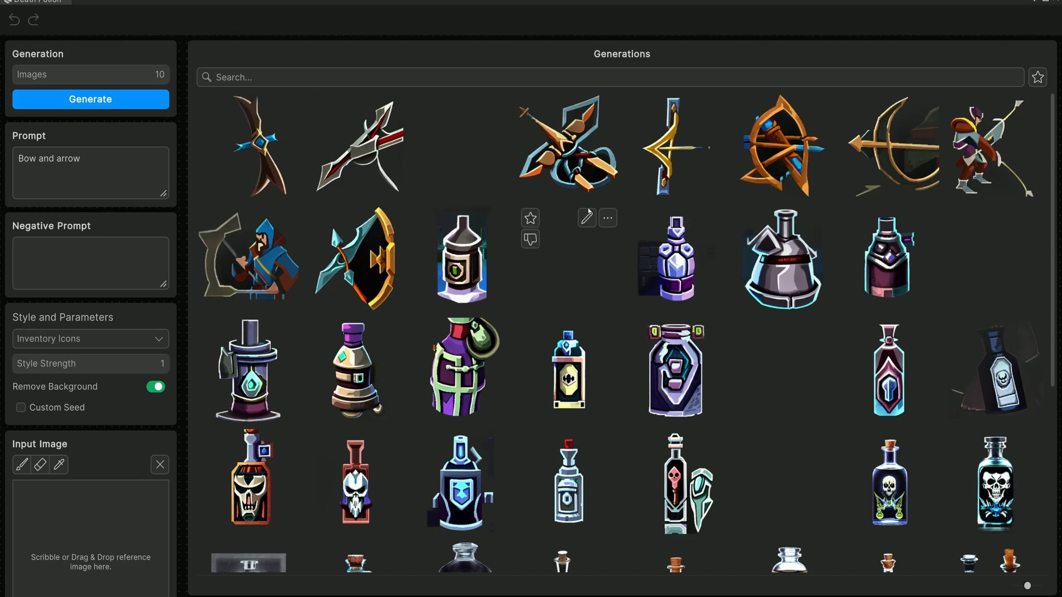
- Browse all generated bow and potion sprites and compare how well they follow the Inventory Icons style
{"action": "scroll", "coordinate": [566, 200], "scroll_direction": "down", "scroll_amount": 5}
{"action": "scroll", "coordinate": [623, 169], "scroll_direction": "up", "scroll_amount": 5}
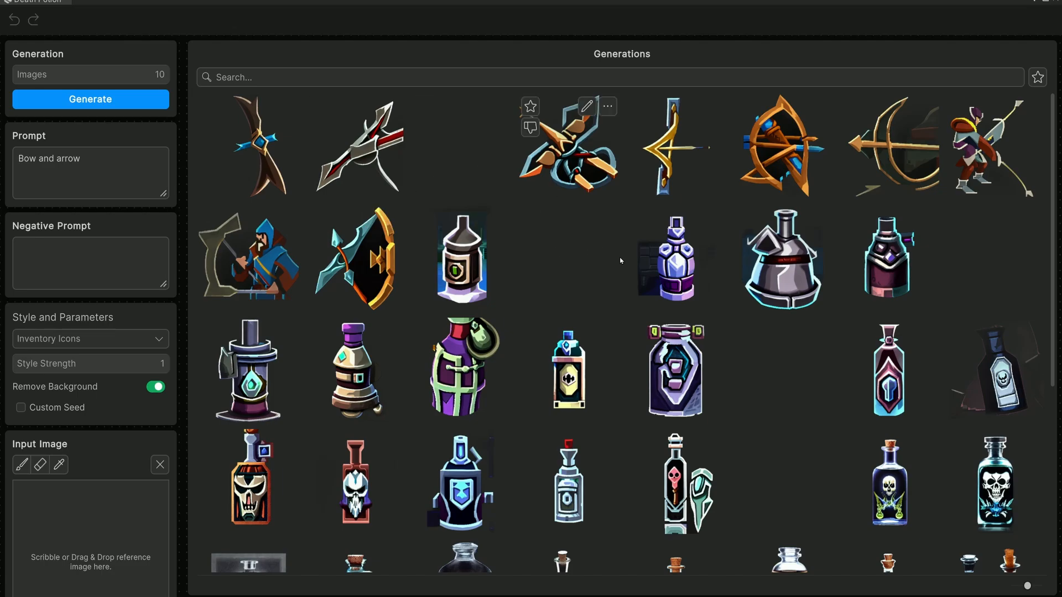
{"action": "scroll", "coordinate": [600, 260], "scroll_direction": "down", "scroll_amount": 5}
{"action": "scroll", "coordinate": [608, 304], "scroll_direction": "up", "scroll_amount": 3}
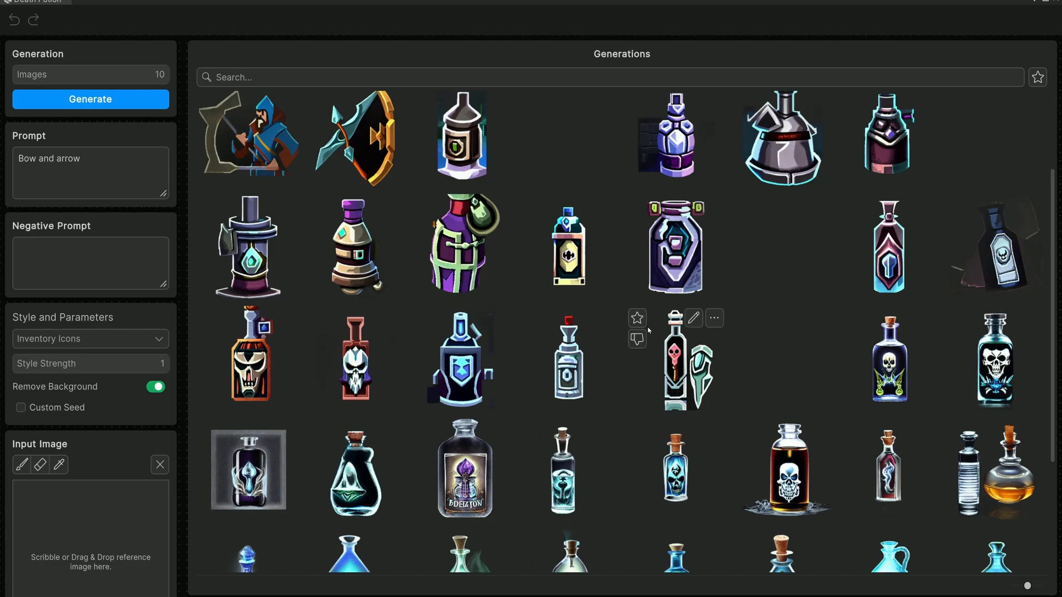
{"action": "scroll", "coordinate": [648, 330], "scroll_direction": "down", "scroll_amount": 3}
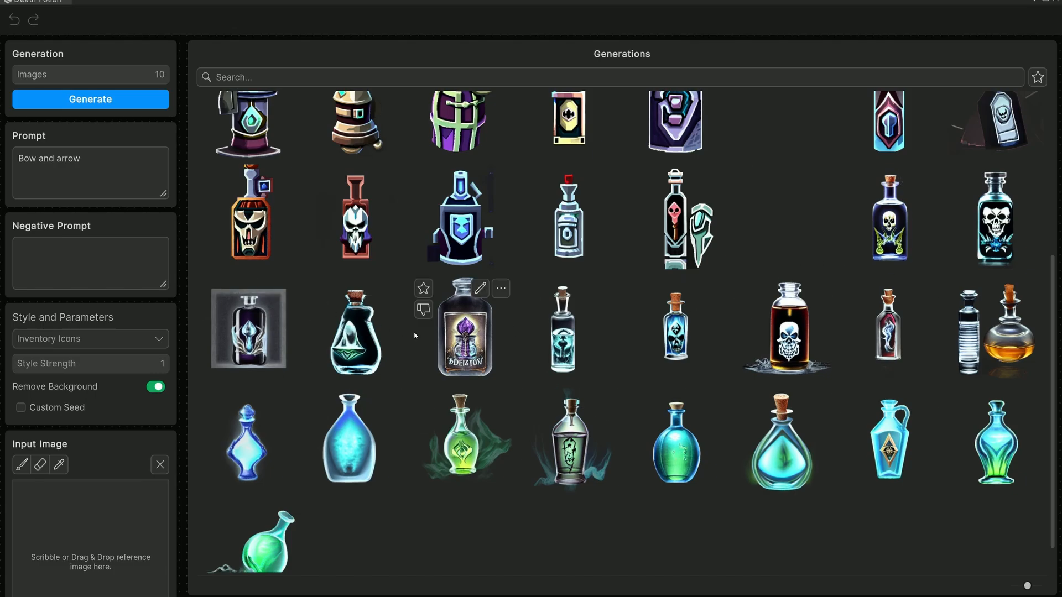
{"action": "scroll", "coordinate": [420, 331], "scroll_direction": "up", "scroll_amount": 5}
{"action": "scroll", "coordinate": [475, 260], "scroll_direction": "up", "scroll_amount": 1}
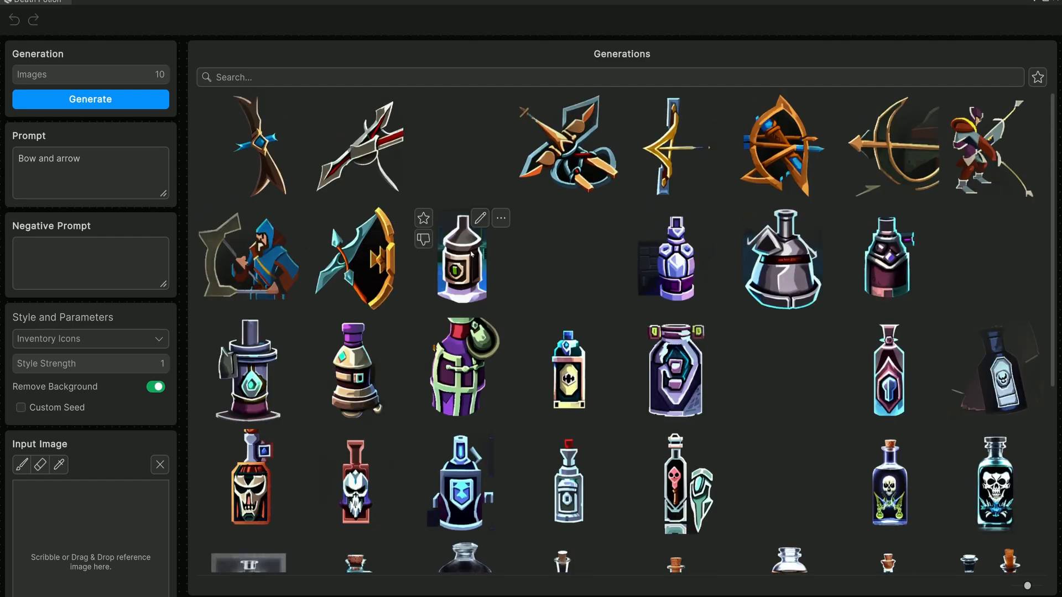